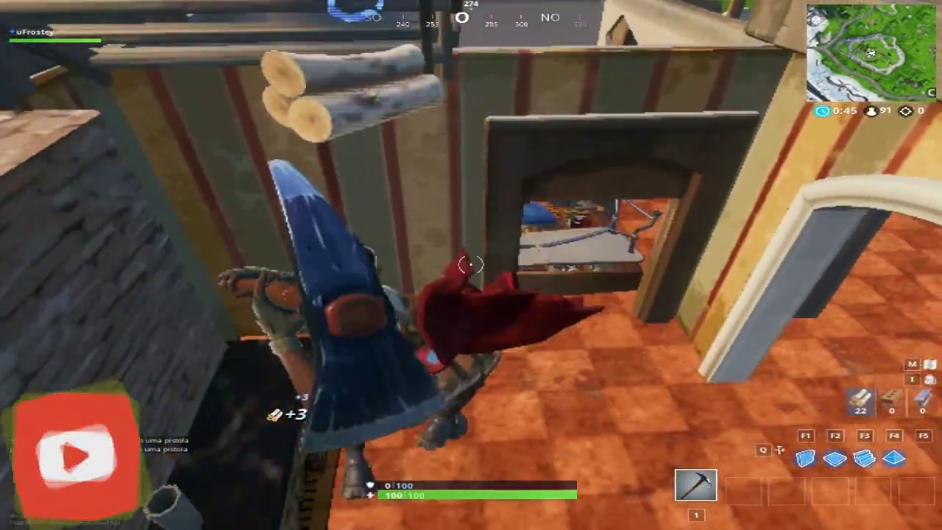
key(w)
key(w)
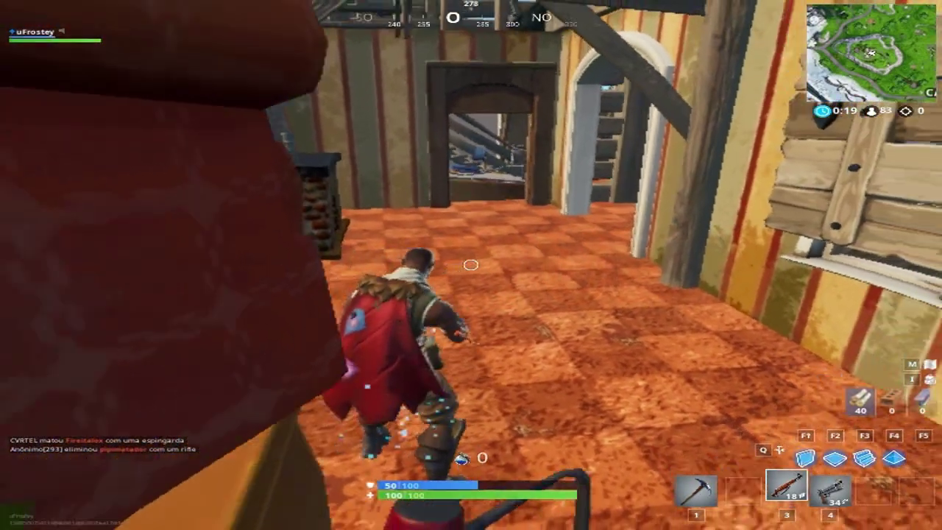
key(w)
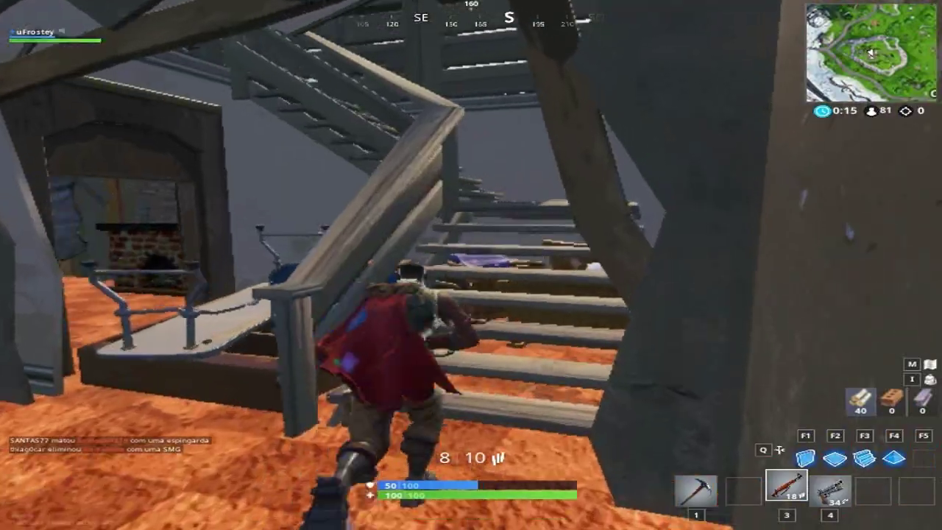
key(w)
key(w)
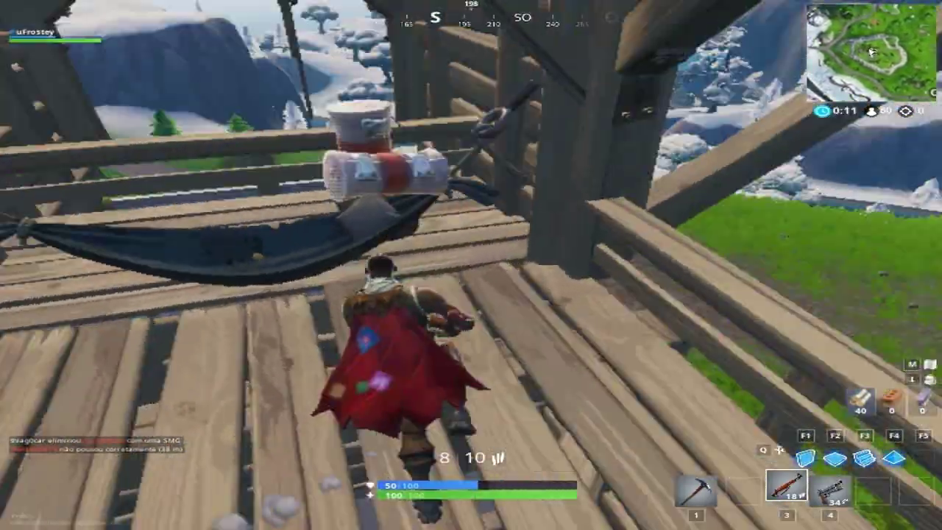
key(w)
click(471, 265)
click(471, 265)
key(w)
click(471, 265)
click(472, 265)
click(471, 265)
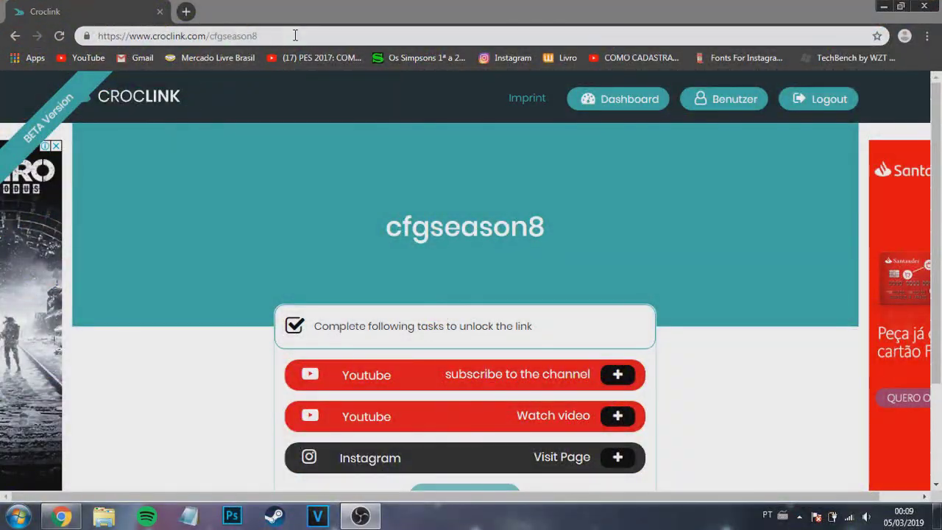
Open the subscribe task on the cfgseason8 Croclink page, subscribe to the Frostey YouTube channel, and return to the task list.
drag(295, 35, 95, 35)
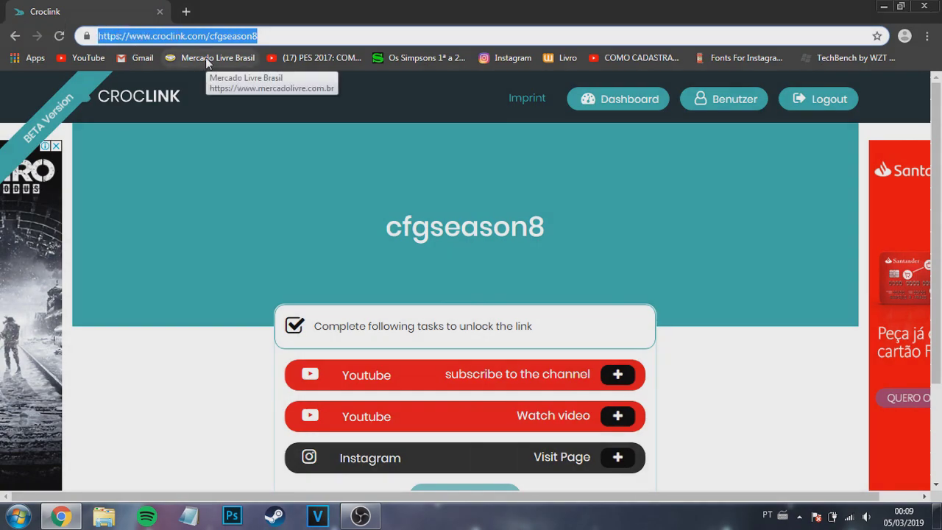
scroll(371, 315, down, 1)
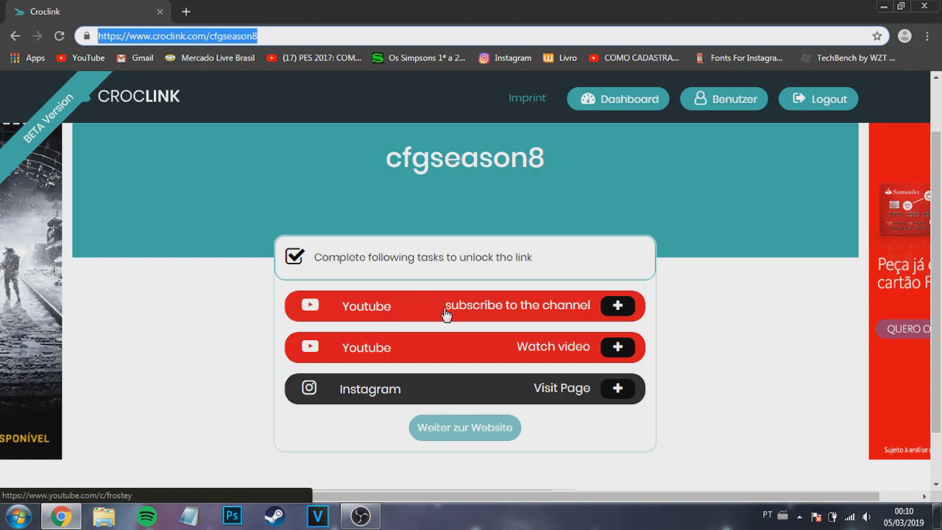
click(465, 310)
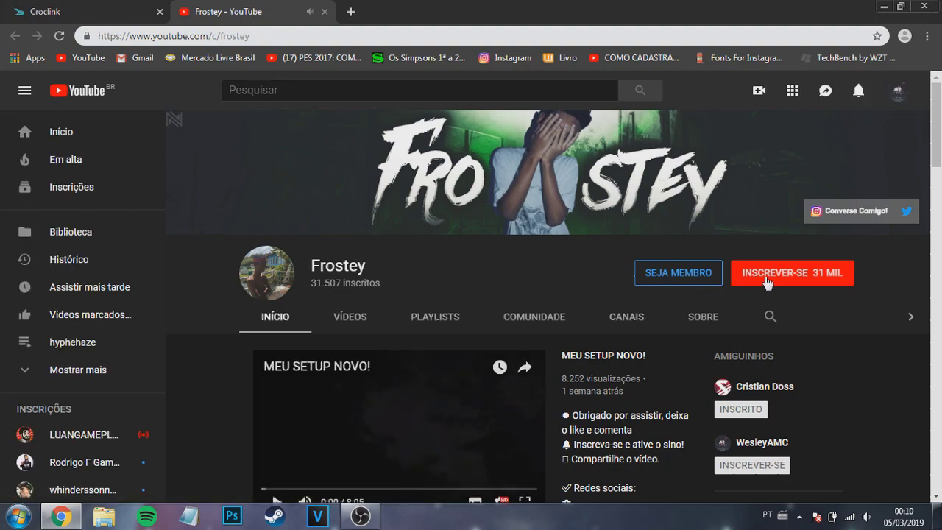
click(765, 278)
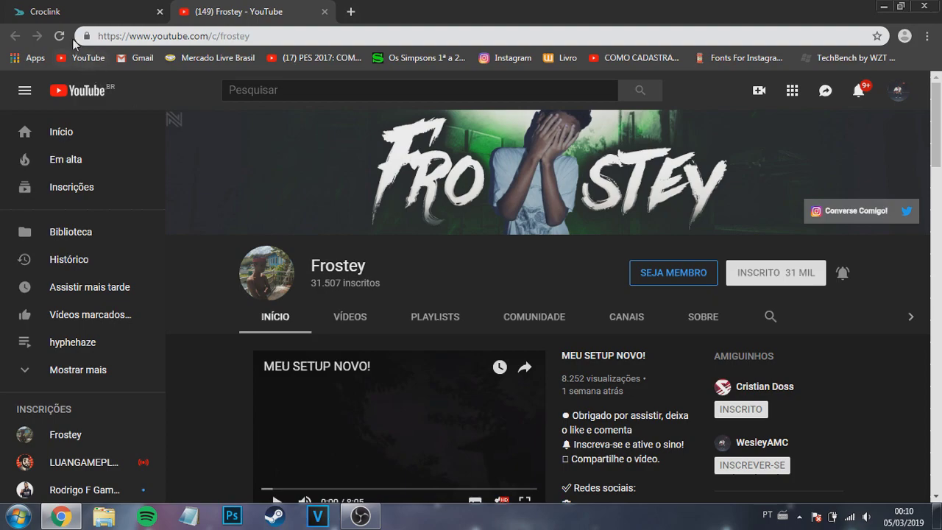
key(F5)
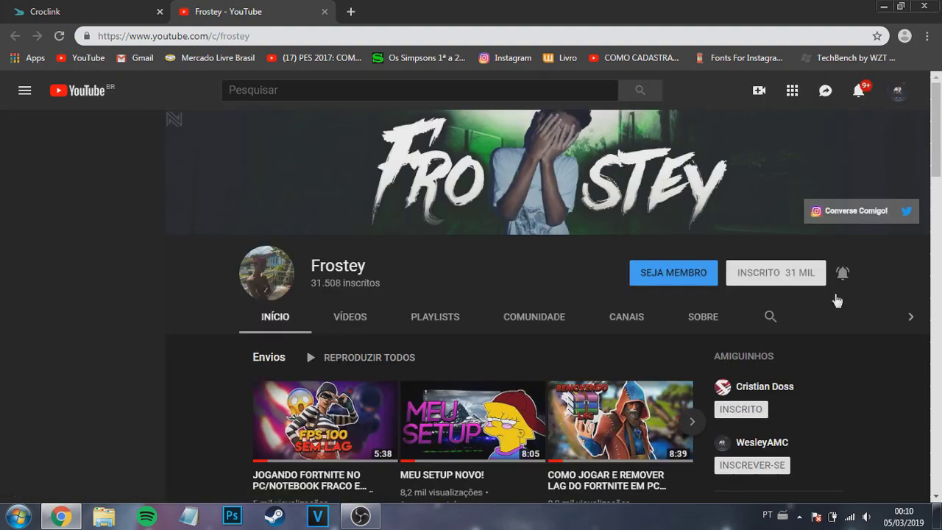
click(325, 12)
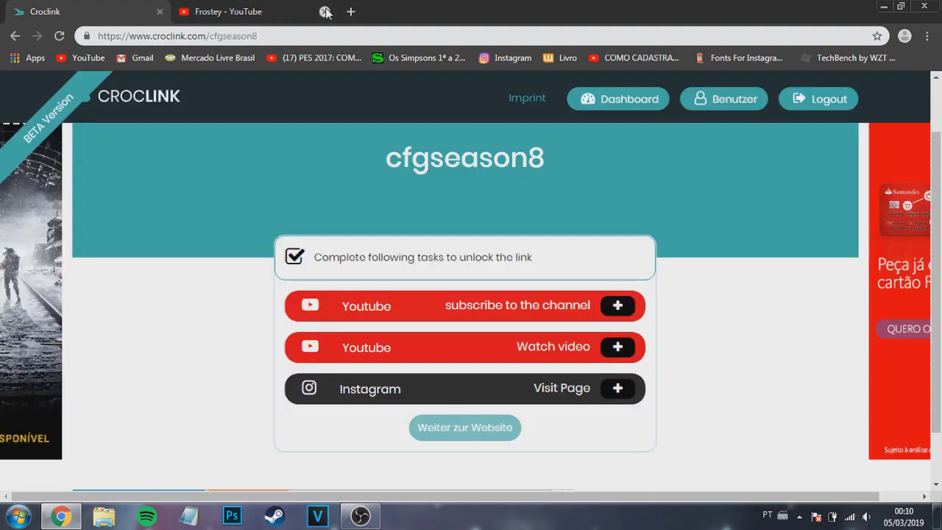
Open the Watch video task, like the linked YouTube video, and return to the Croclink task list.
click(554, 355)
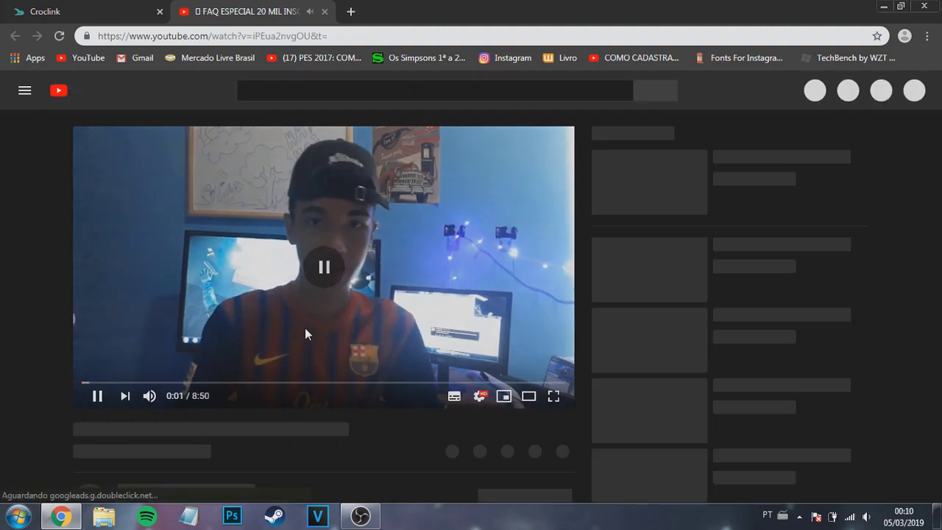
scroll(213, 295, down, 2)
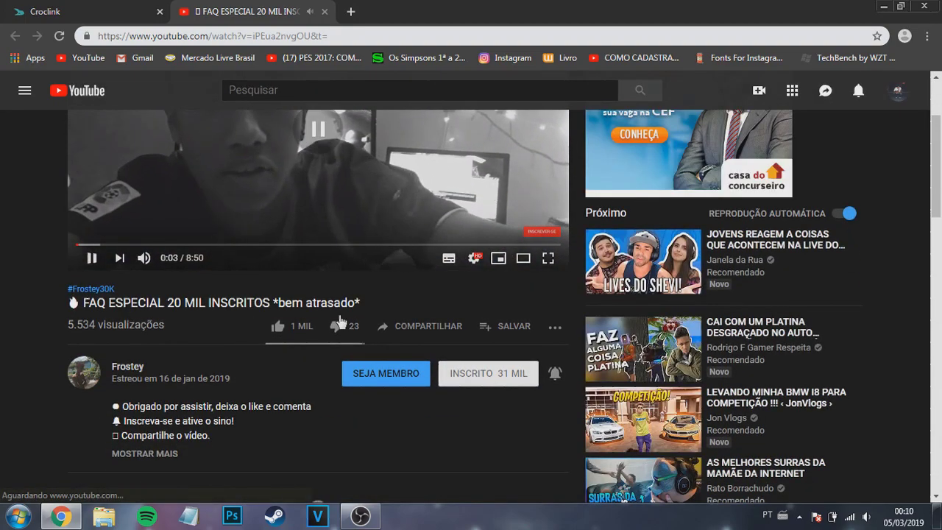
click(306, 328)
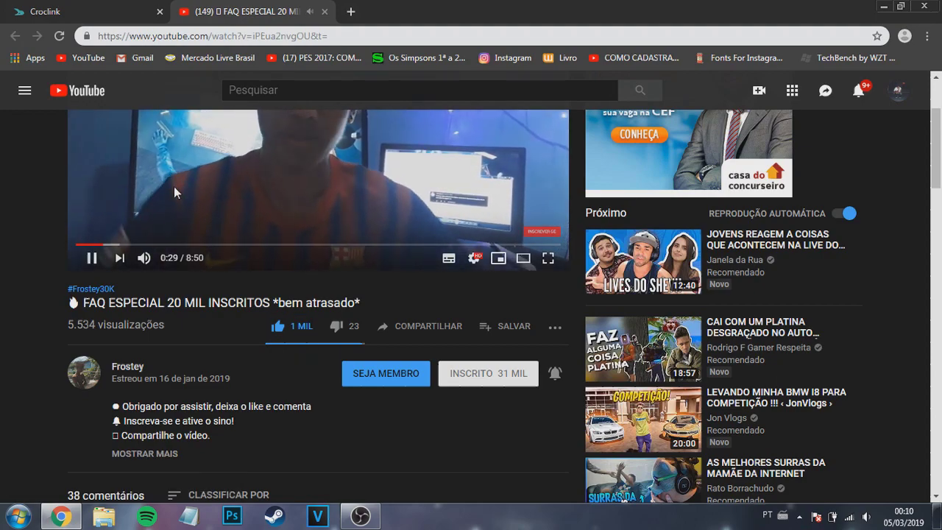
click(324, 12)
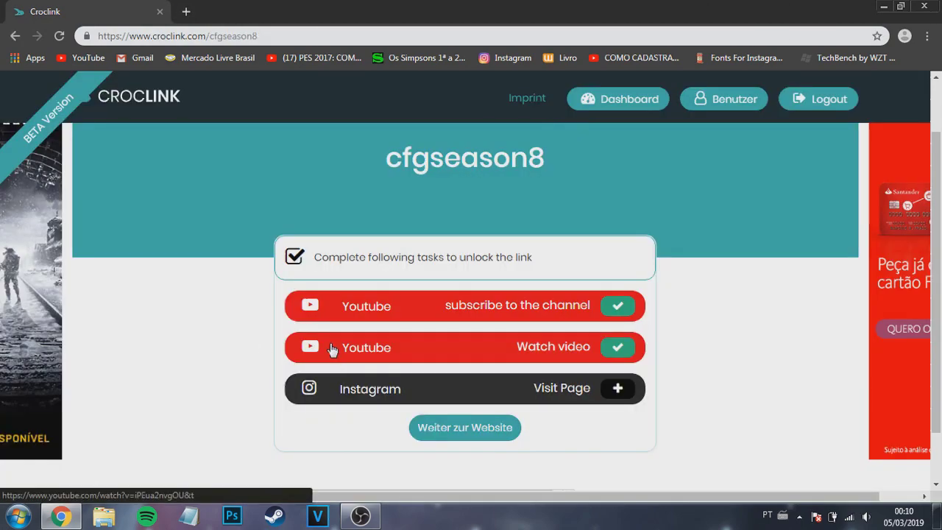
Complete the Instagram Visit Page task and continue to the unlocked download website.
click(422, 394)
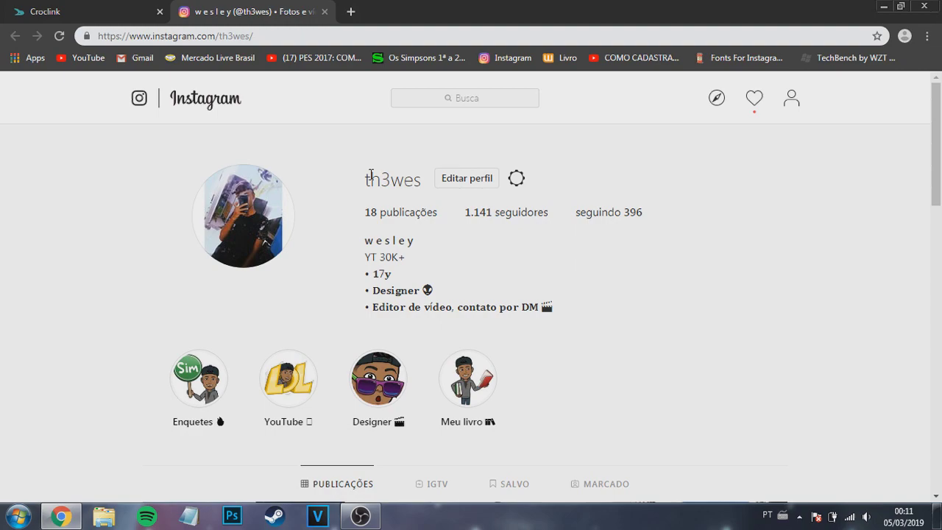
click(325, 11)
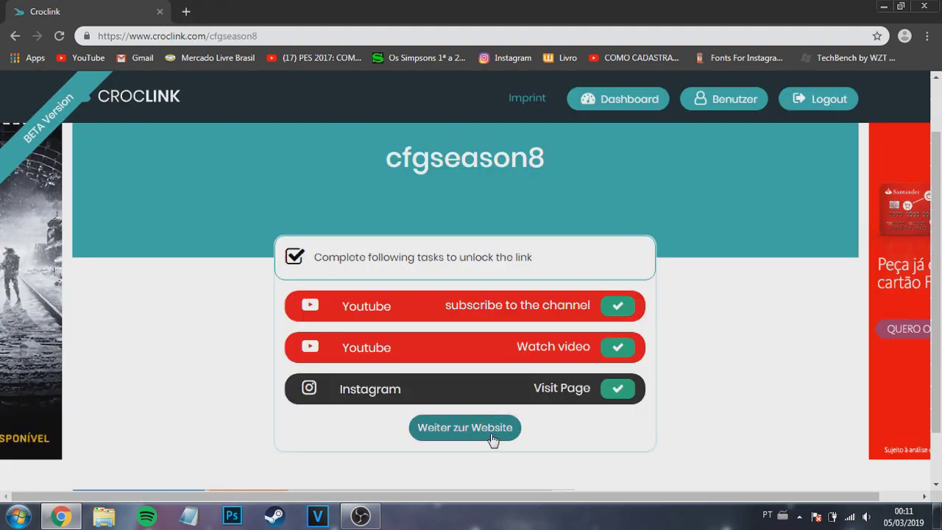
click(482, 427)
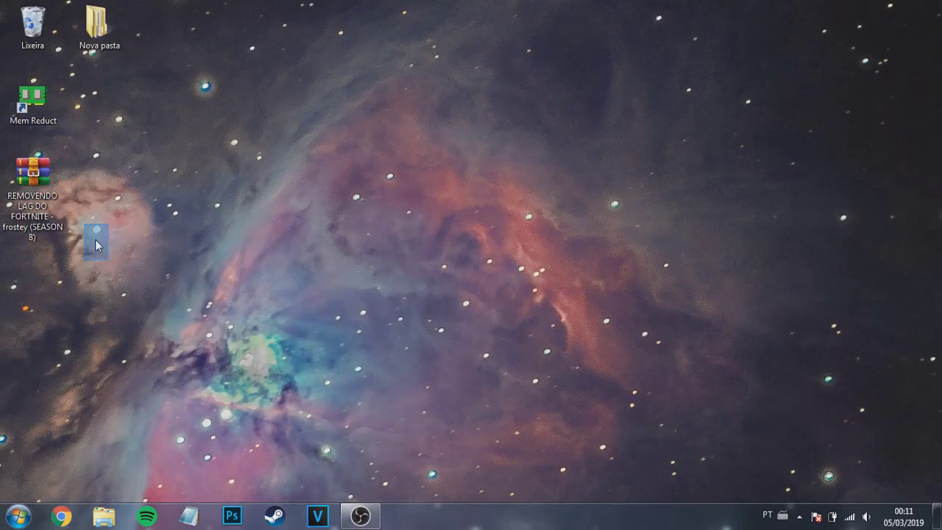
Extract the REMOVENDO LAG DO FORTNITE archive onto the desktop and open the extracted folder.
drag(20, 178, 234, 181)
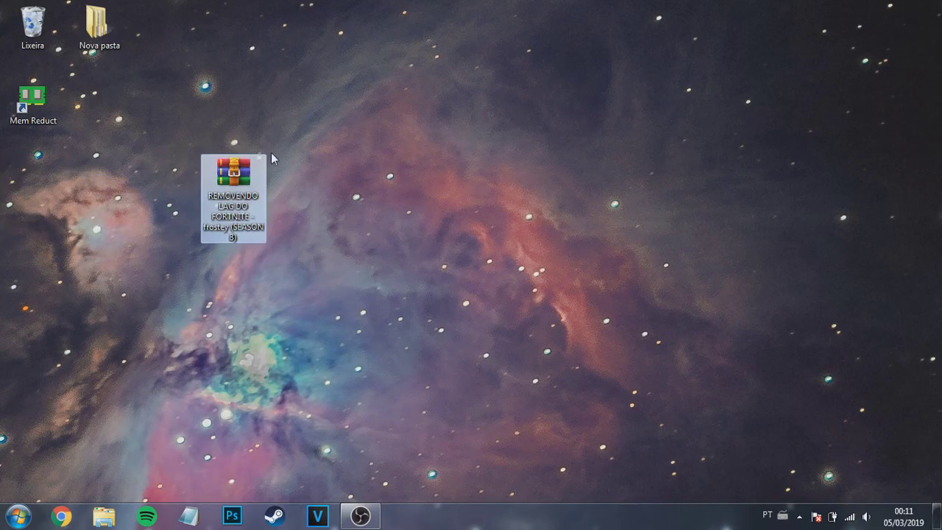
right_click(239, 189)
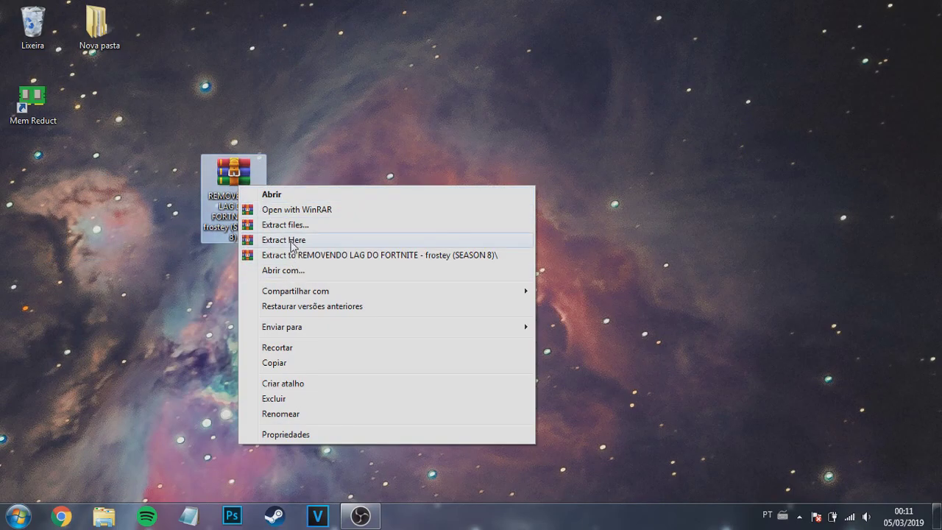
click(302, 240)
drag(33, 176, 318, 188)
double_click(322, 197)
Run TimerResolution from the extracted folder, set the timer to its maximum resolution, and close the tool.
drag(431, 317, 415, 302)
click(416, 247)
right_click(420, 249)
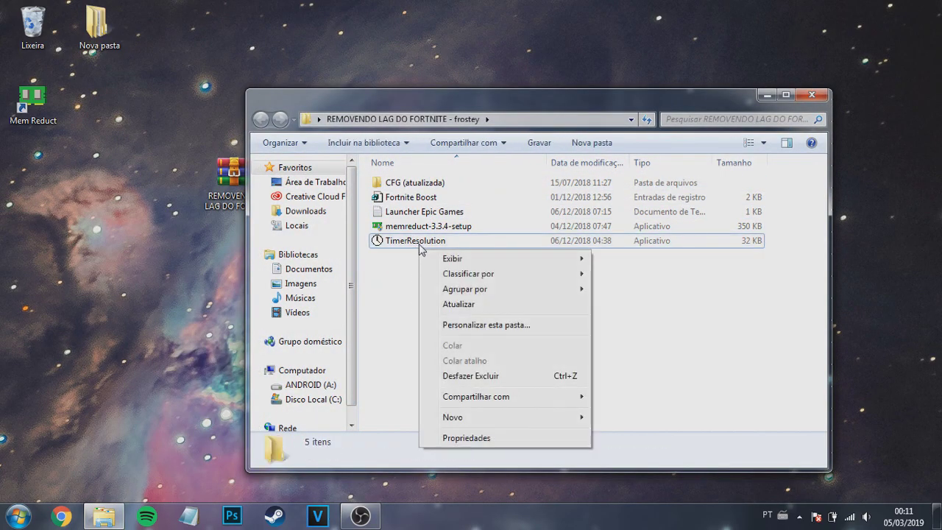
right_click(419, 243)
click(464, 223)
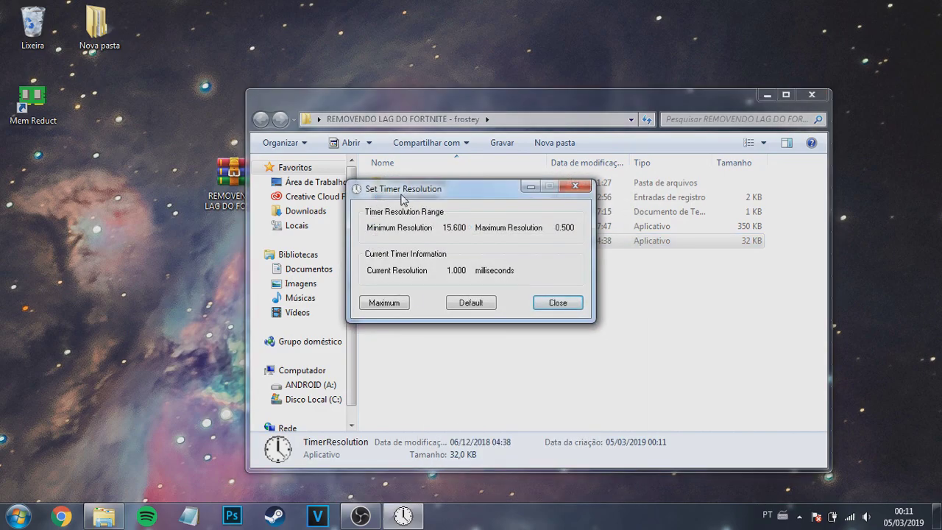
drag(420, 196, 453, 182)
click(433, 291)
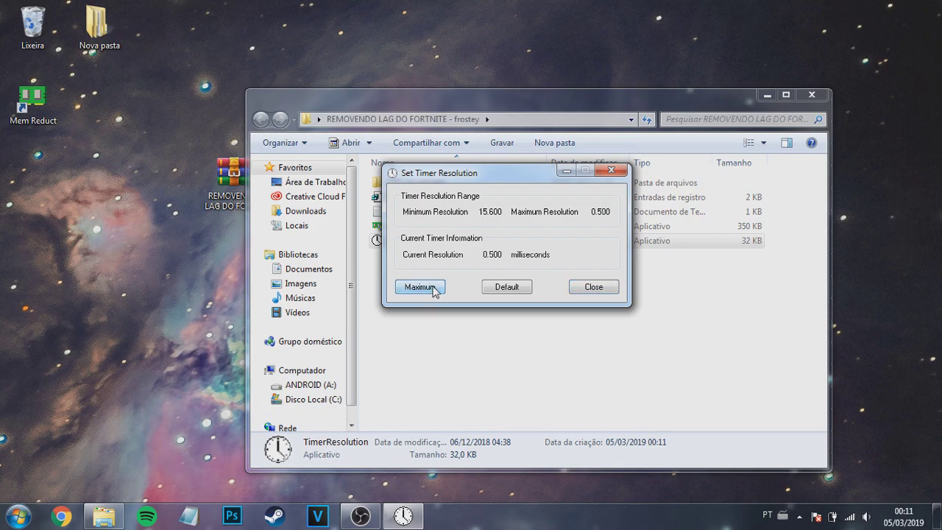
click(611, 170)
Point out the memreduct-3.3.4-setup installer and launch Mem Reduct from its desktop shortcut.
click(440, 227)
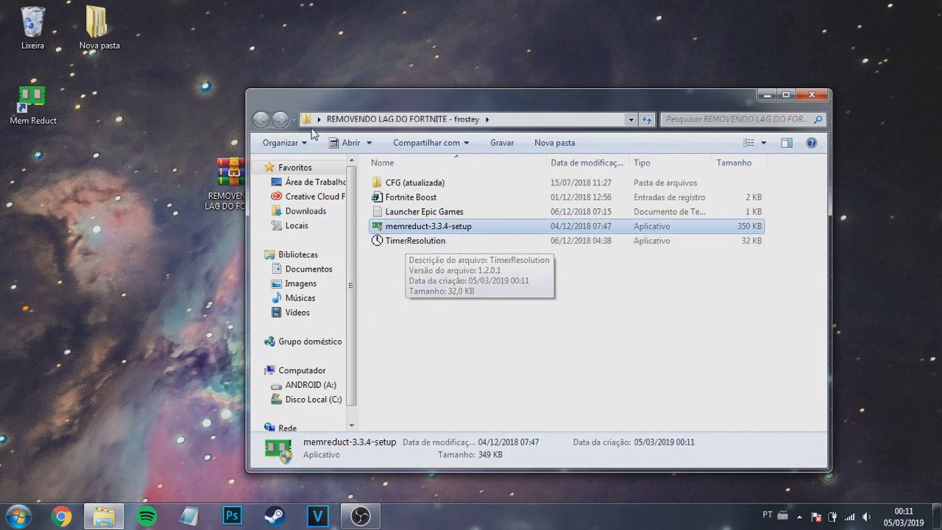
click(57, 107)
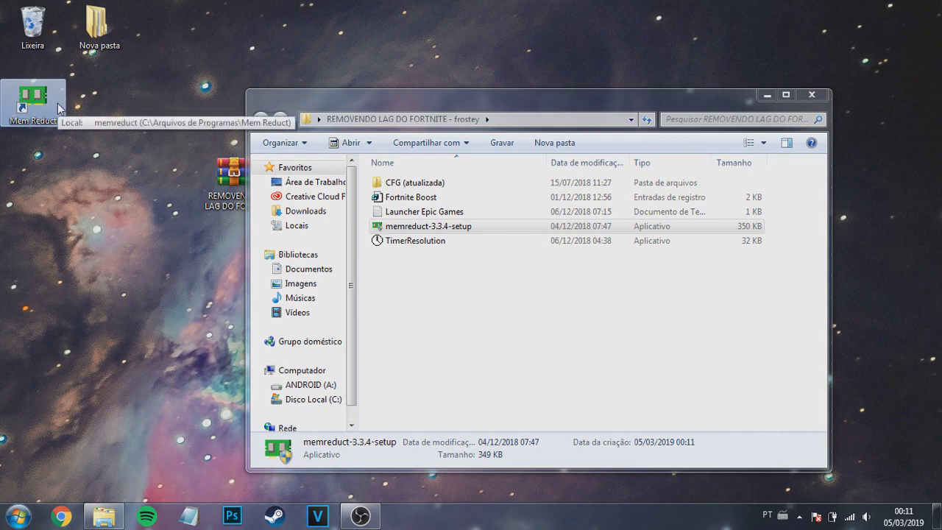
double_click(56, 104)
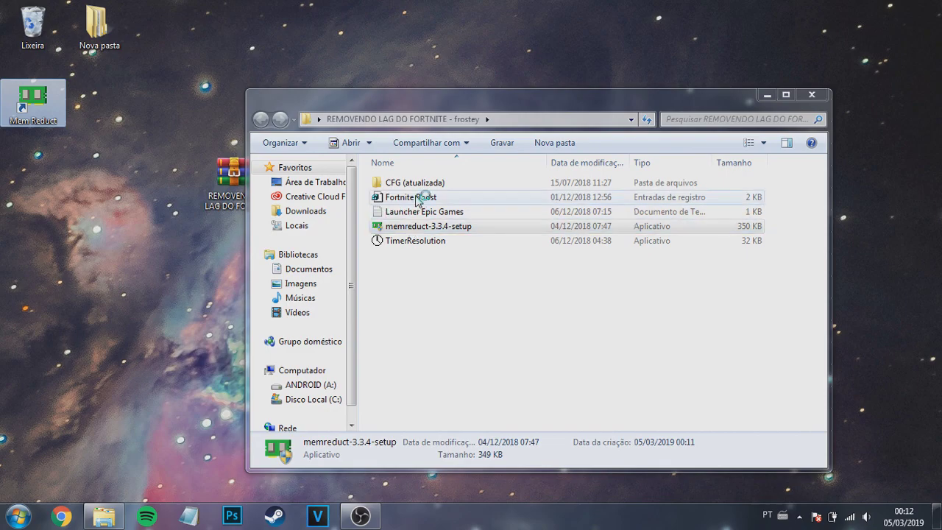
Copy the launch arguments from the Launcher Epic Games text file and switch to the Epic Games Launcher.
double_click(417, 211)
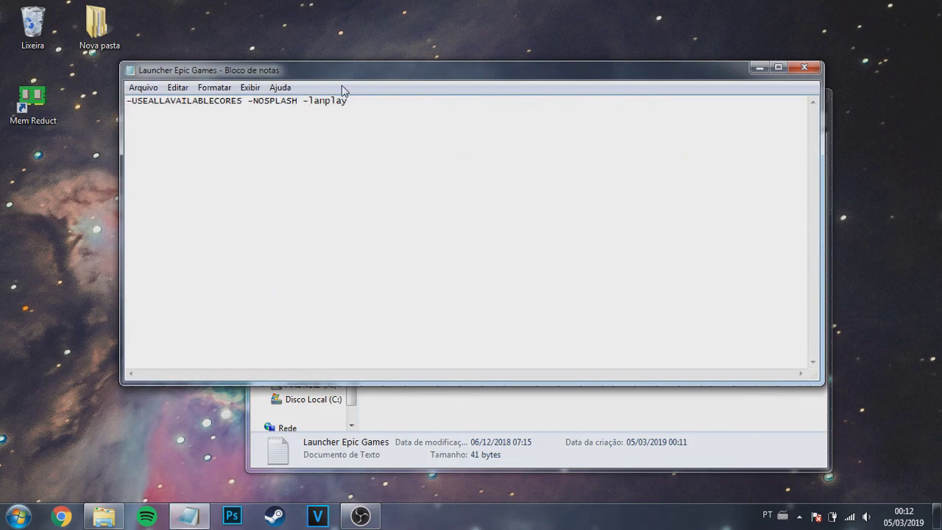
drag(370, 90, 124, 90)
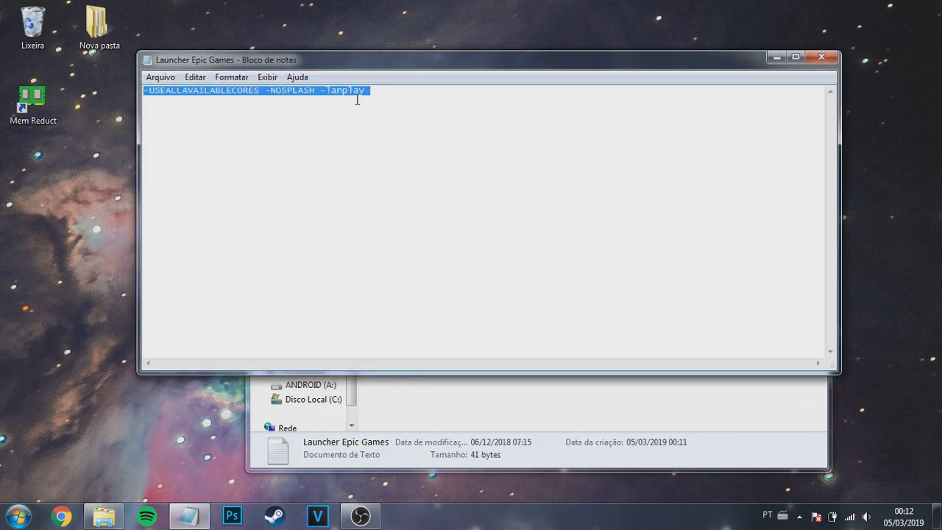
click(2, 517)
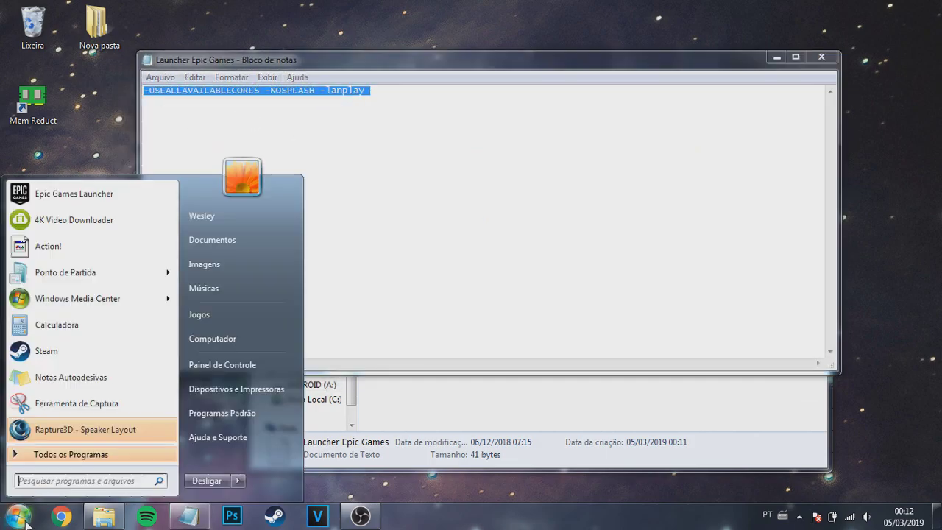
text(epic)
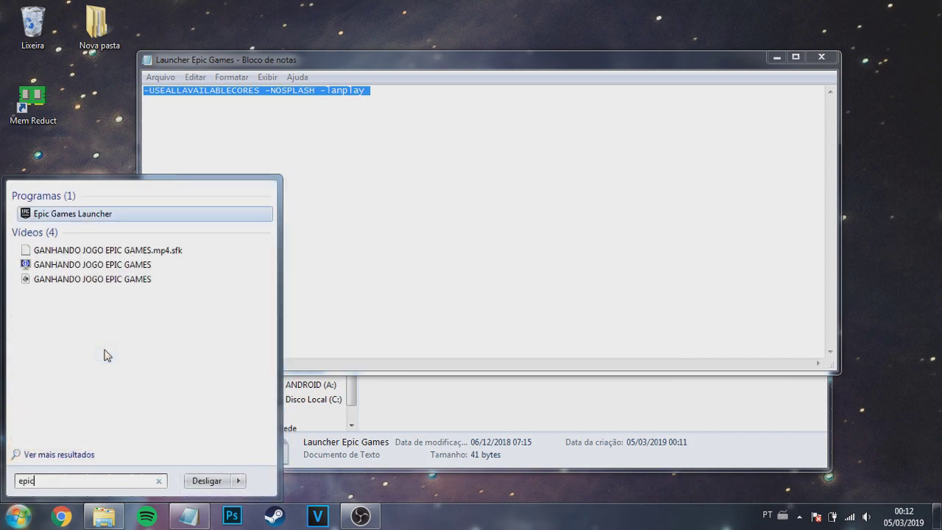
click(90, 211)
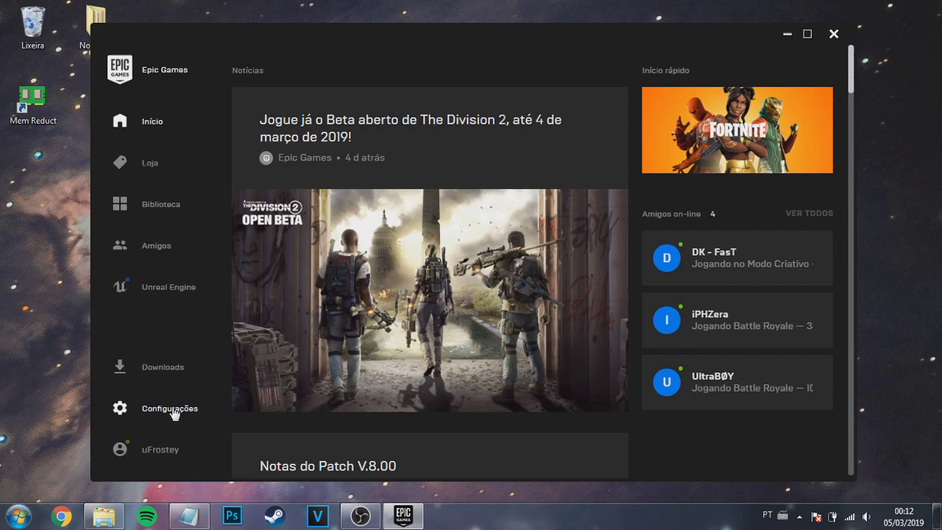
Enable additional command line arguments for Fortnite in the launcher settings, paste -USEALLAVAILABLECORES -NOSPLASH -lanplay, and minimize the launcher.
click(177, 412)
scroll(280, 322, down, 5)
click(174, 360)
scroll(173, 362, down, 1)
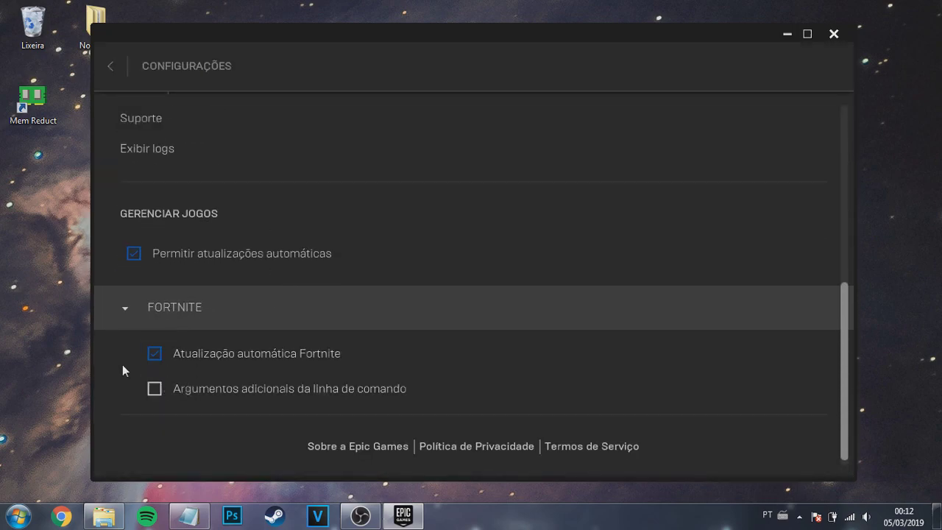
click(156, 390)
triple_click(225, 426)
key(ctrl+v)
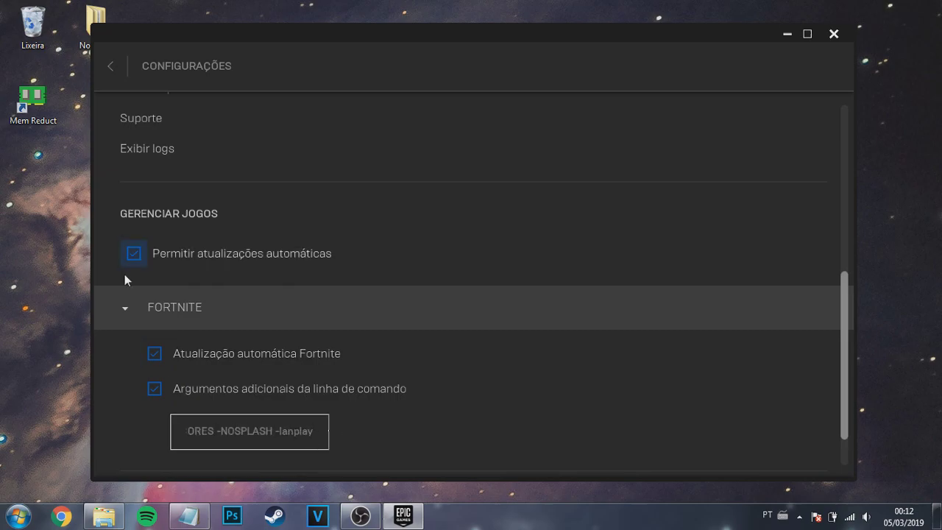
click(204, 79)
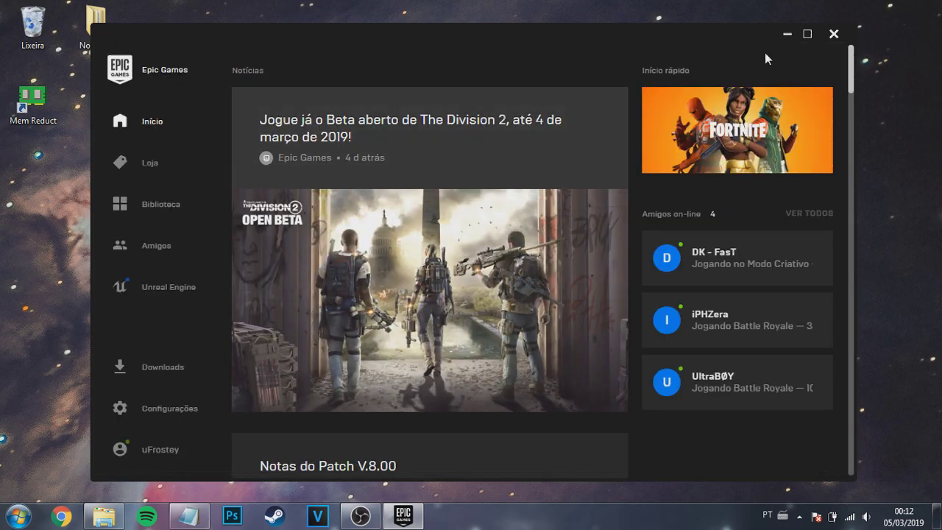
click(787, 34)
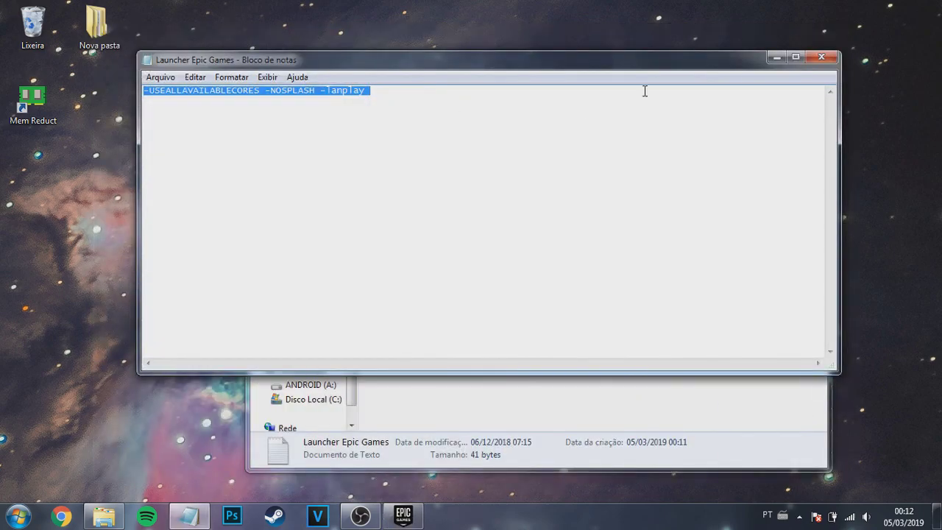
Close the launch arguments text file and merge the Fortnite Boost registry file into the Windows registry.
click(821, 59)
click(426, 200)
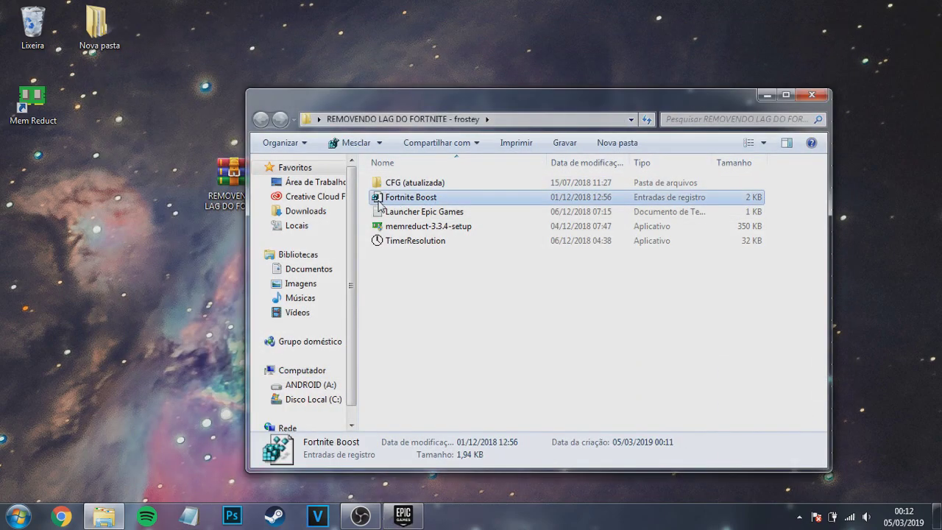
double_click(432, 199)
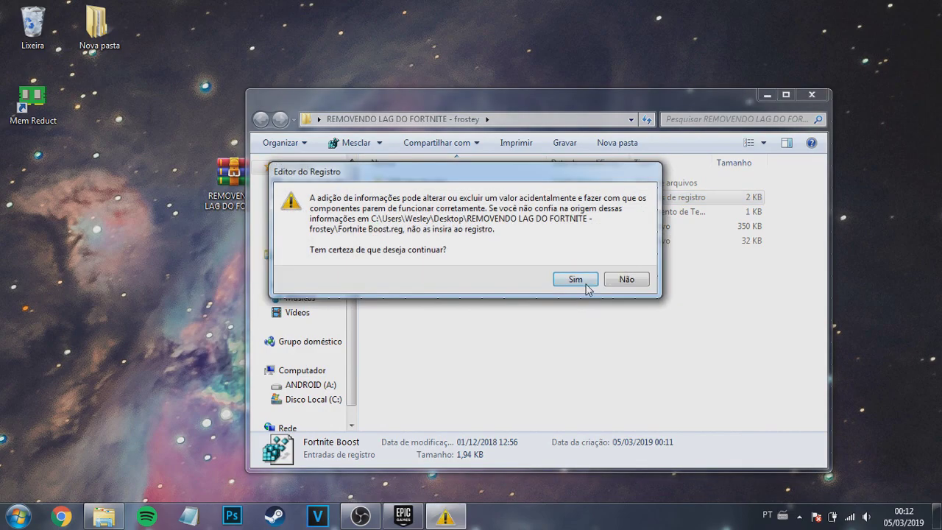
click(573, 277)
click(624, 258)
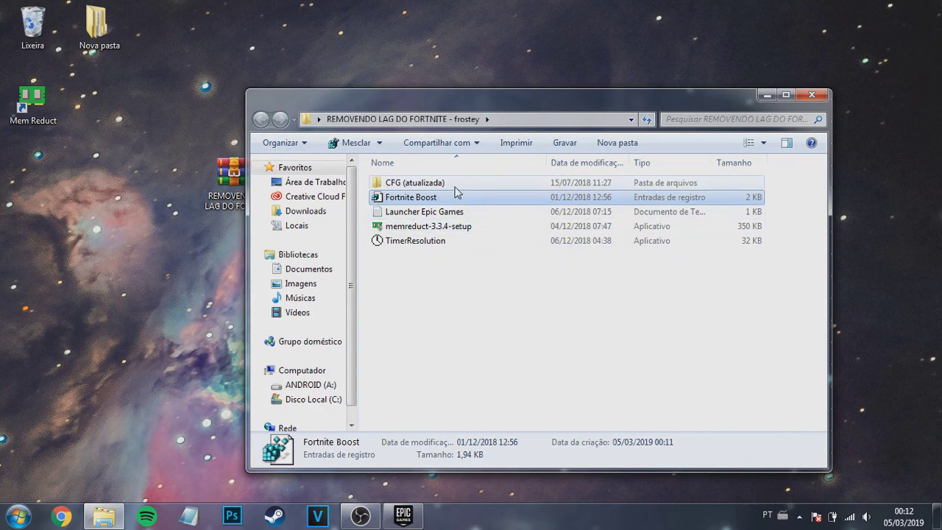
Open the PC ruim folder inside the pack's CFG (atualizada) folder.
double_click(448, 184)
drag(457, 305, 448, 322)
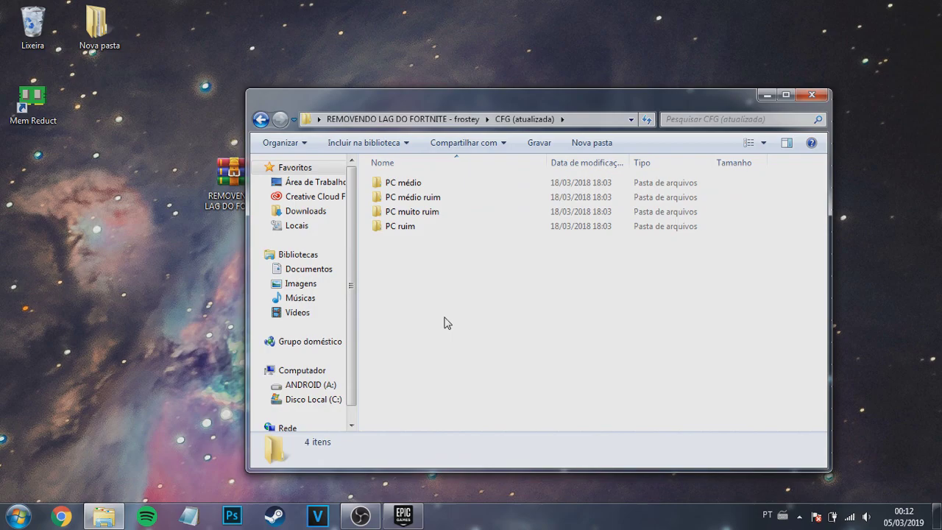
click(403, 227)
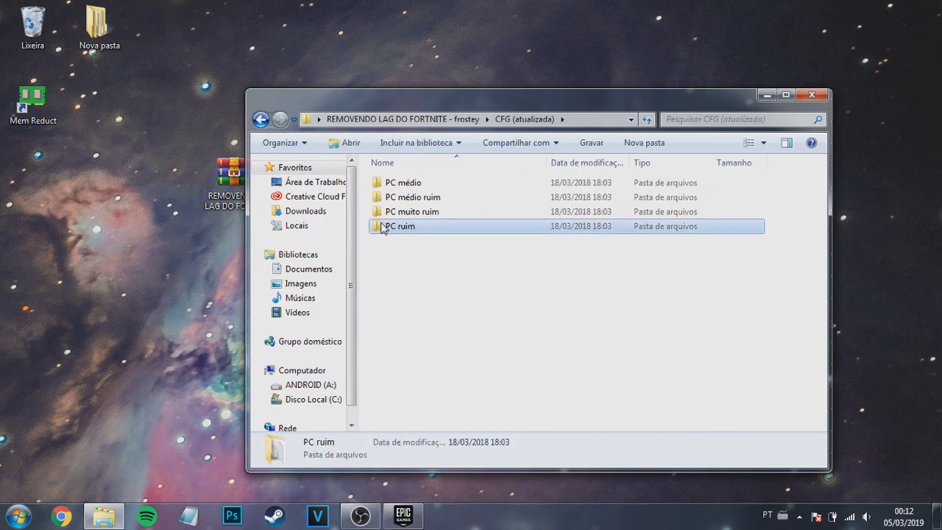
double_click(395, 229)
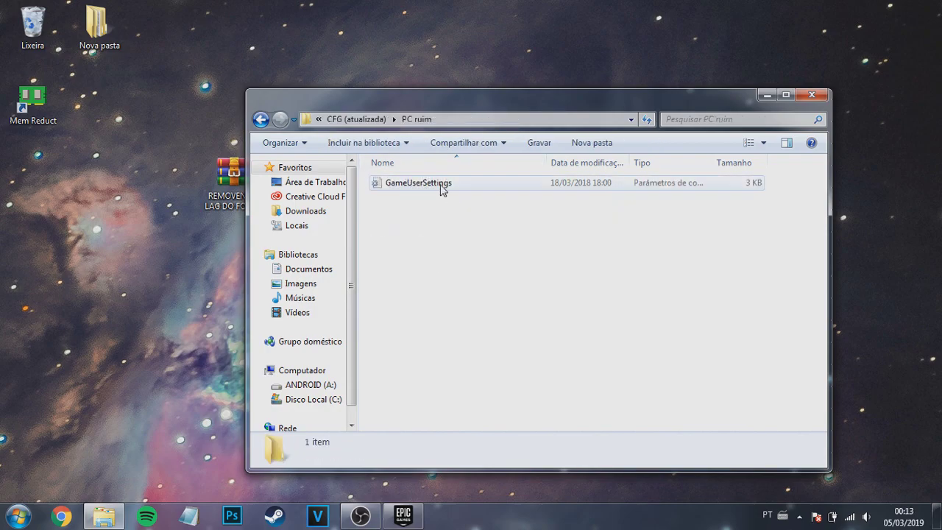
Open the GameUserSettings file from PC ruim, examine its ResolutionSizeX and ResolutionSizeY lines, and close it.
click(420, 189)
double_click(419, 188)
drag(282, 190, 226, 198)
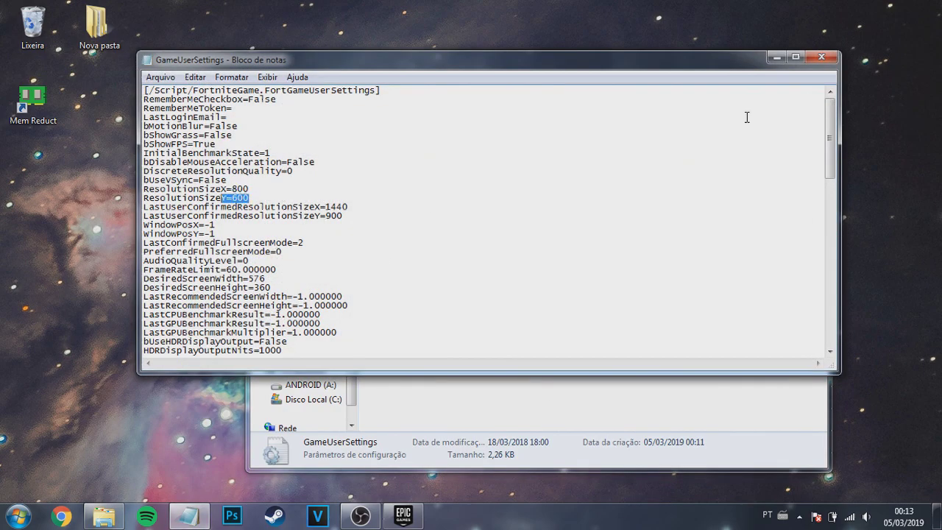
click(822, 56)
drag(476, 266, 442, 209)
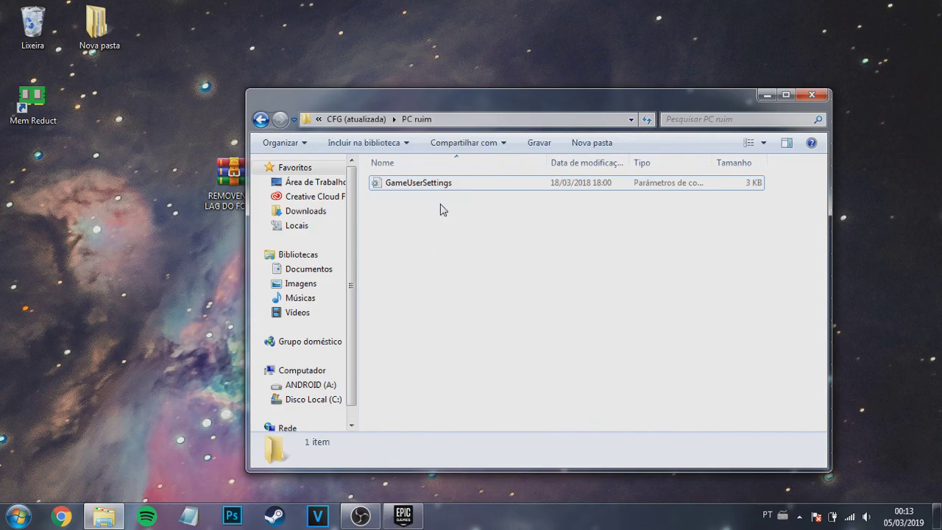
Run %appdata% from the Windows Run dialog and go up to the parent AppData folder.
click(431, 183)
click(475, 278)
key(super+r)
key(BackSpace)
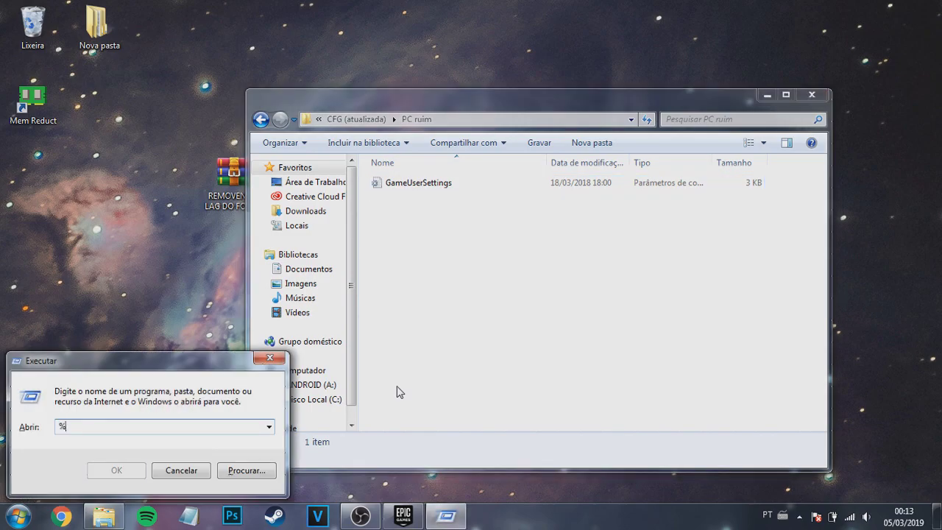
text(%appdata%)
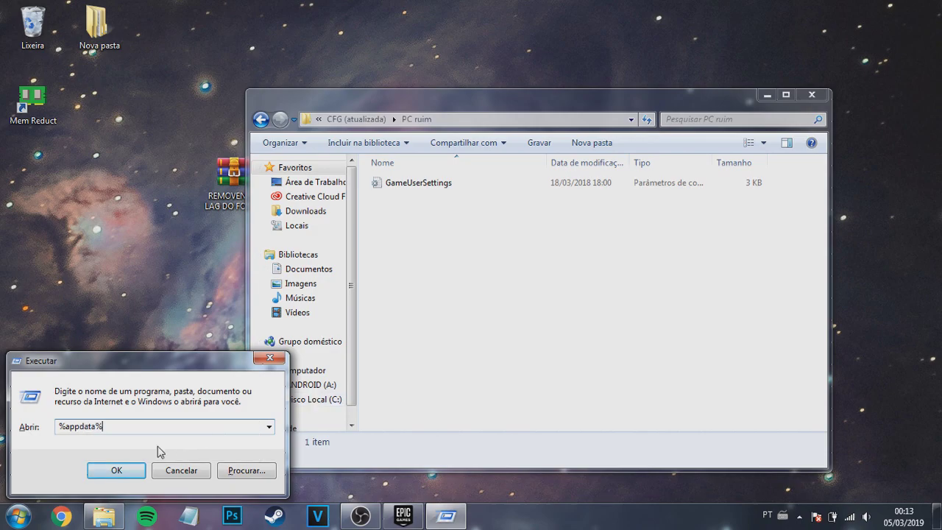
key(Return)
click(401, 136)
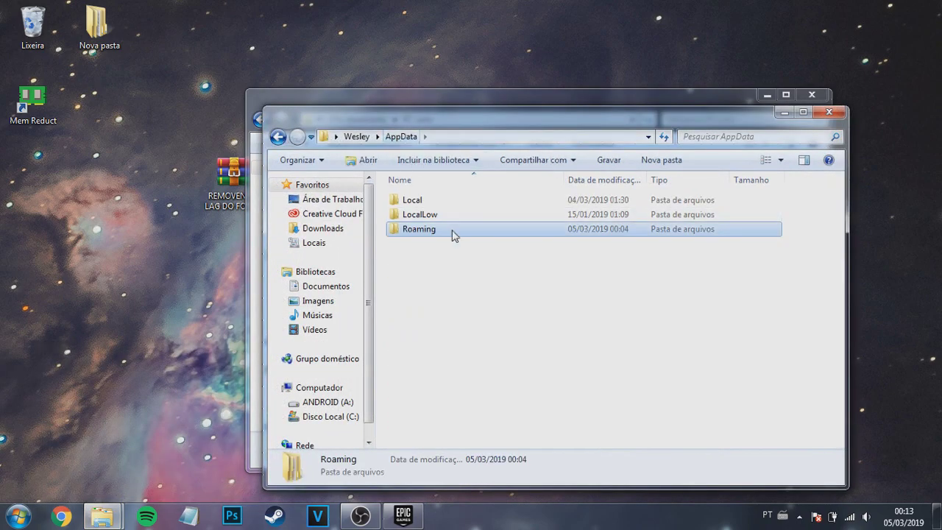
Open Fortnite's configuration folder at Local > FortniteGame > Saved > Config > WindowsClient.
double_click(414, 200)
click(427, 287)
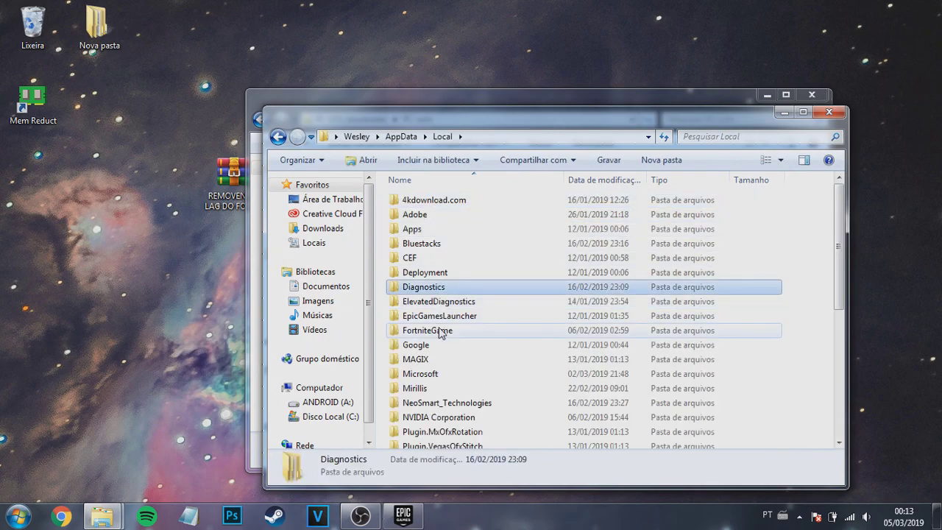
double_click(440, 331)
double_click(426, 205)
double_click(421, 214)
double_click(426, 215)
Move GameUserSettings from PC ruim into the WindowsClient folder, replacing the existing file, and close both folder windows.
drag(375, 124, 613, 121)
drag(427, 184, 661, 266)
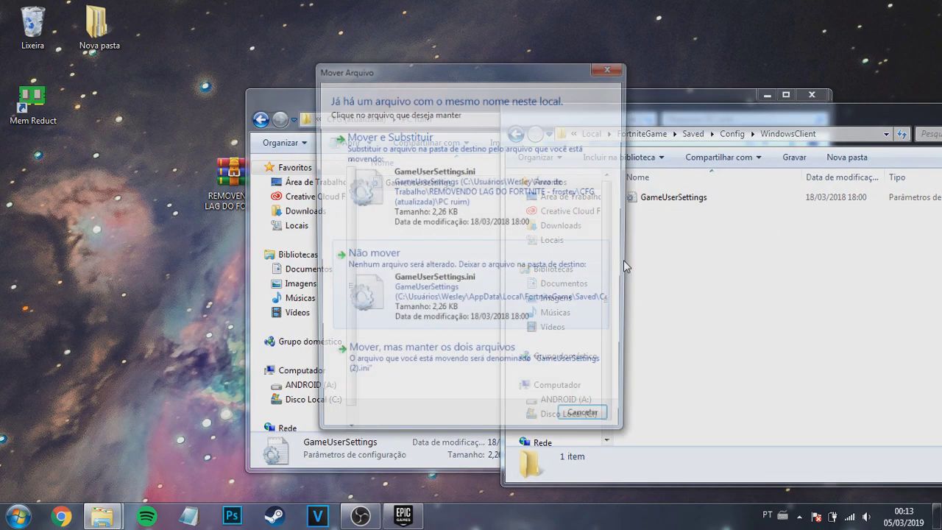
click(478, 211)
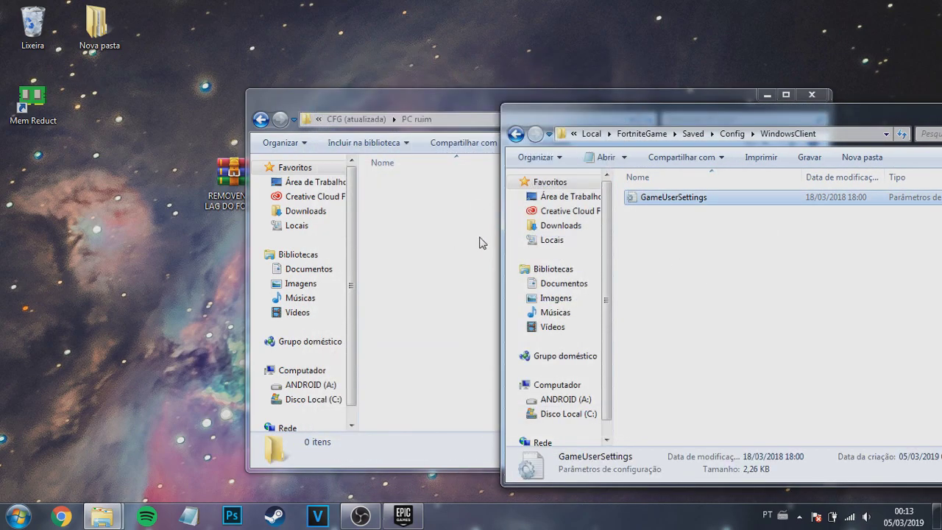
click(486, 239)
drag(865, 123, 546, 124)
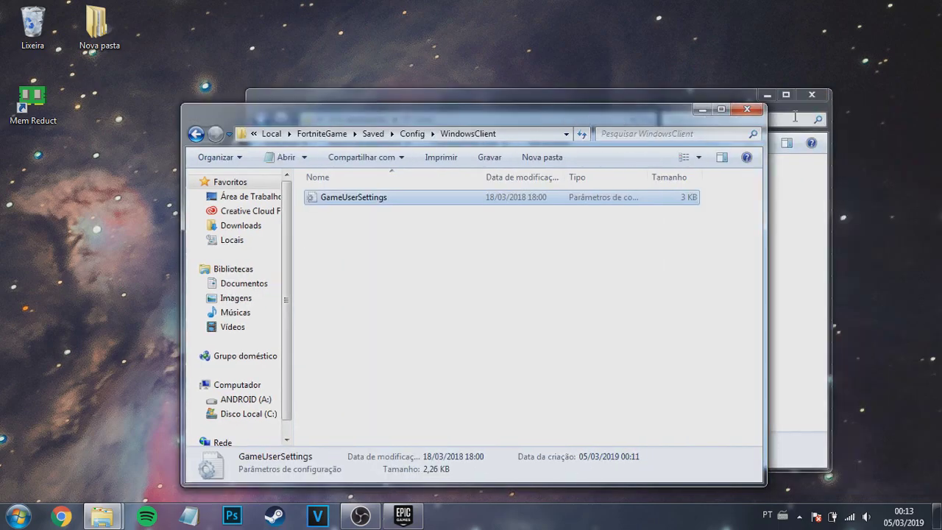
click(745, 111)
click(812, 95)
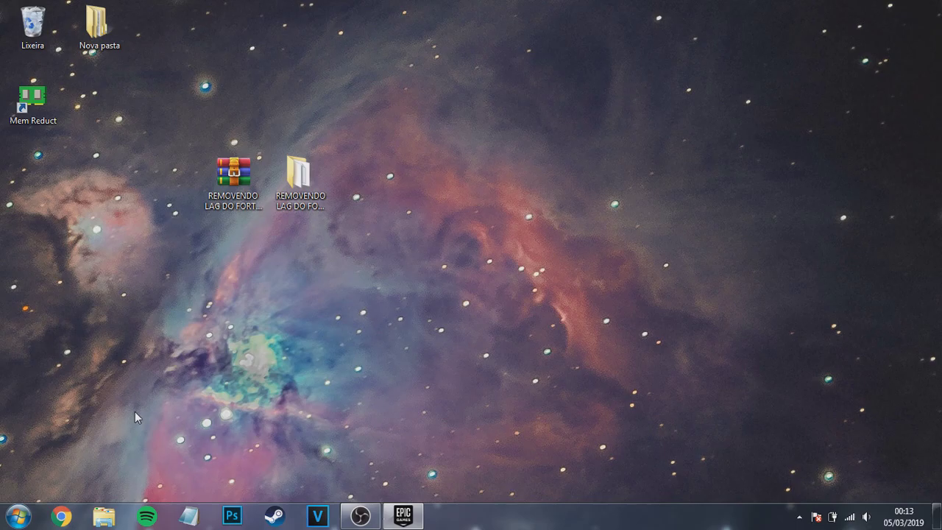
Search Windows for "ativar" and open the dialog for turning Windows features on or off.
click(20, 517)
text(a)
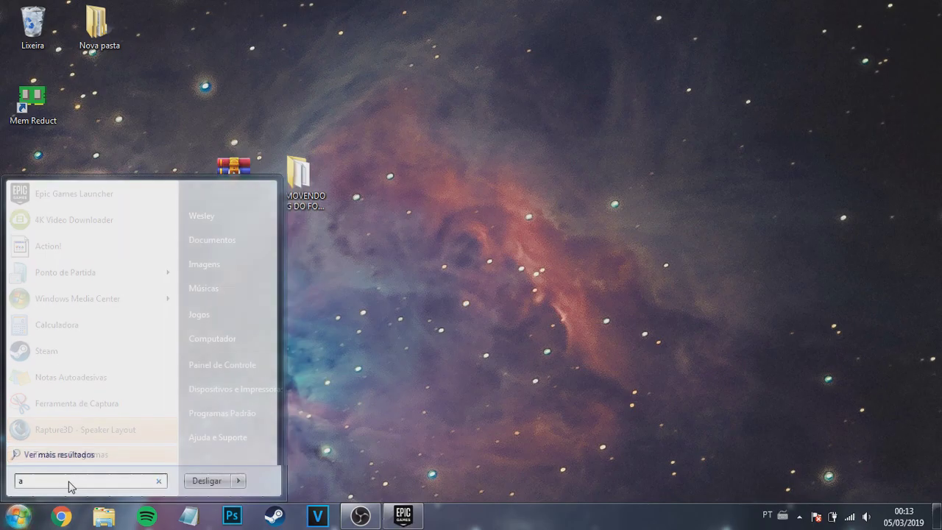
text(tivar)
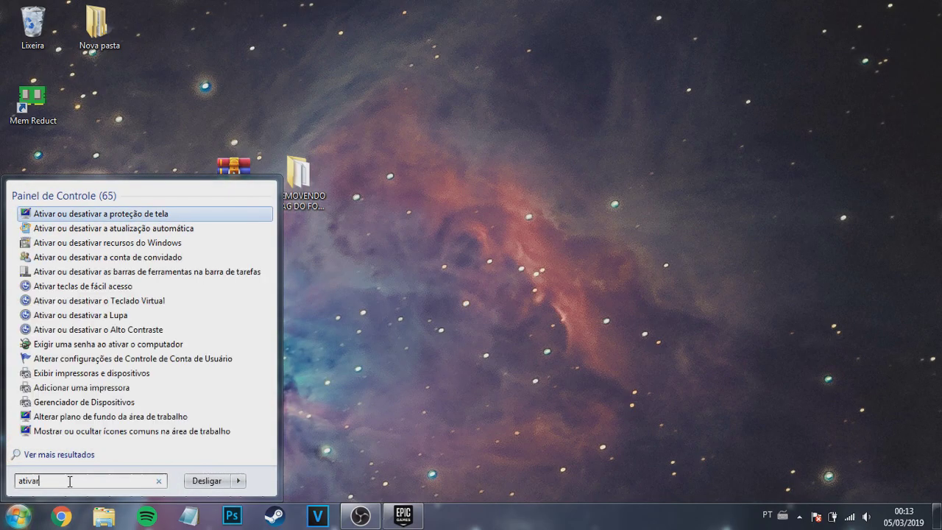
click(117, 247)
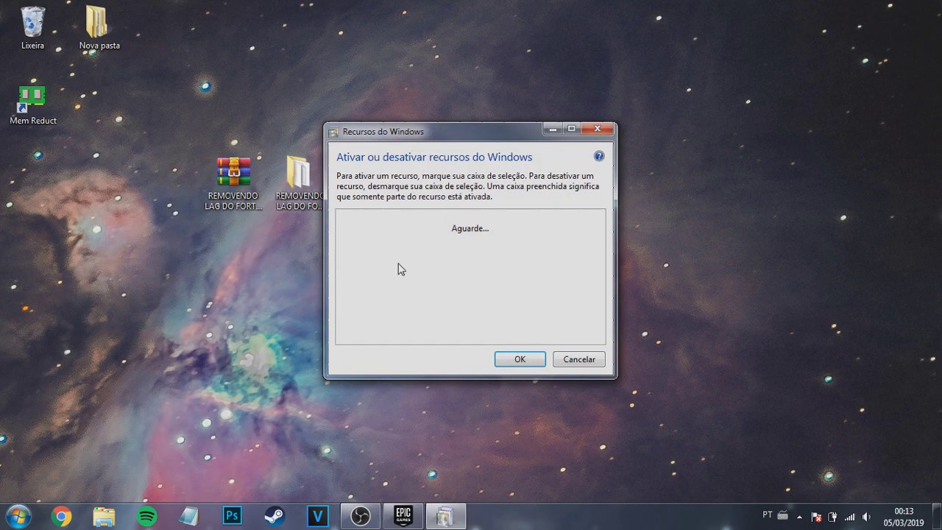
drag(406, 139, 386, 138)
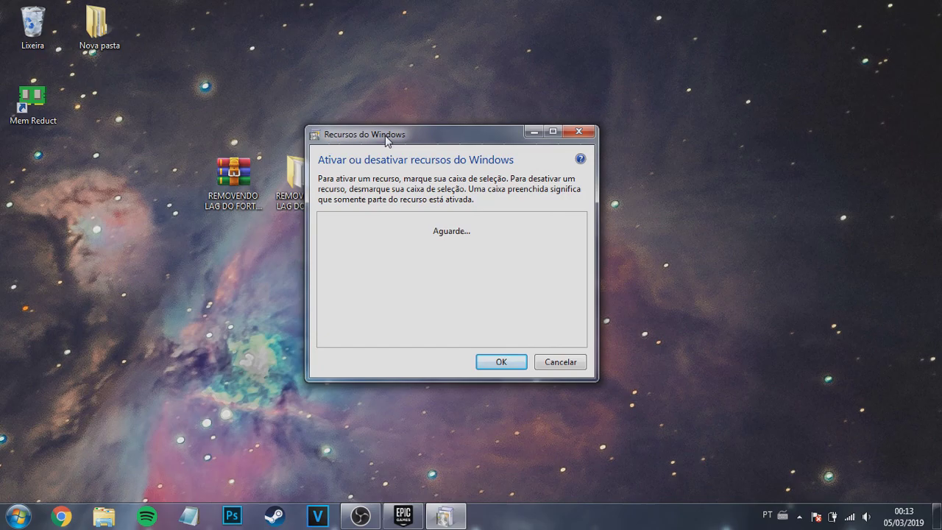
View the computer's system properties while the Windows features list loads, and close the window.
click(18, 517)
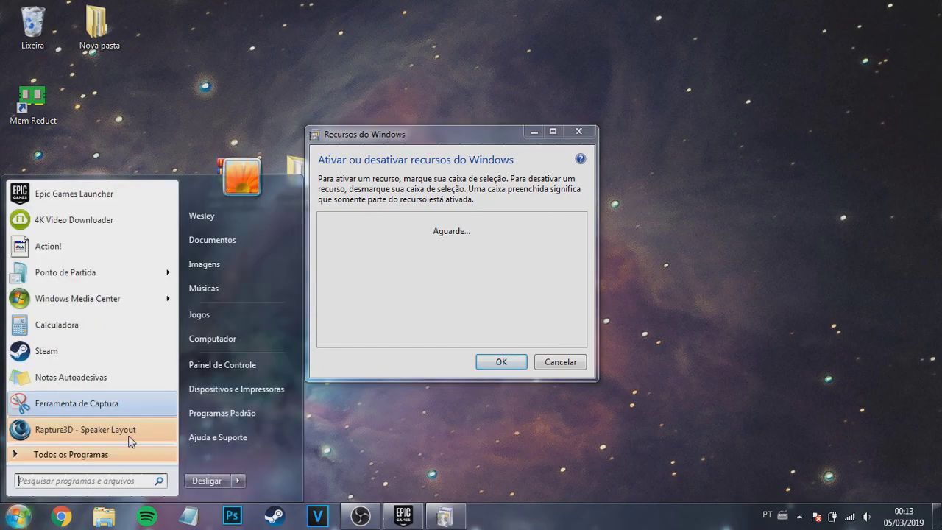
right_click(245, 345)
click(293, 456)
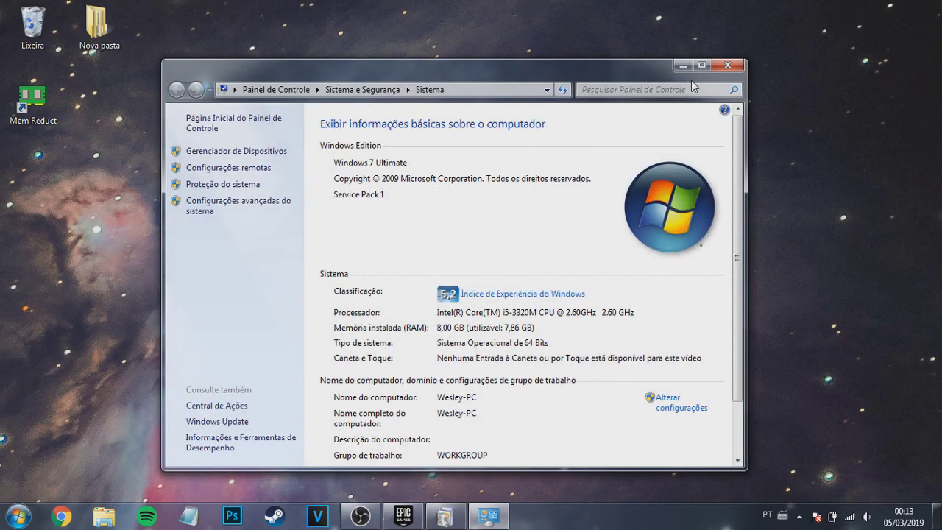
click(720, 68)
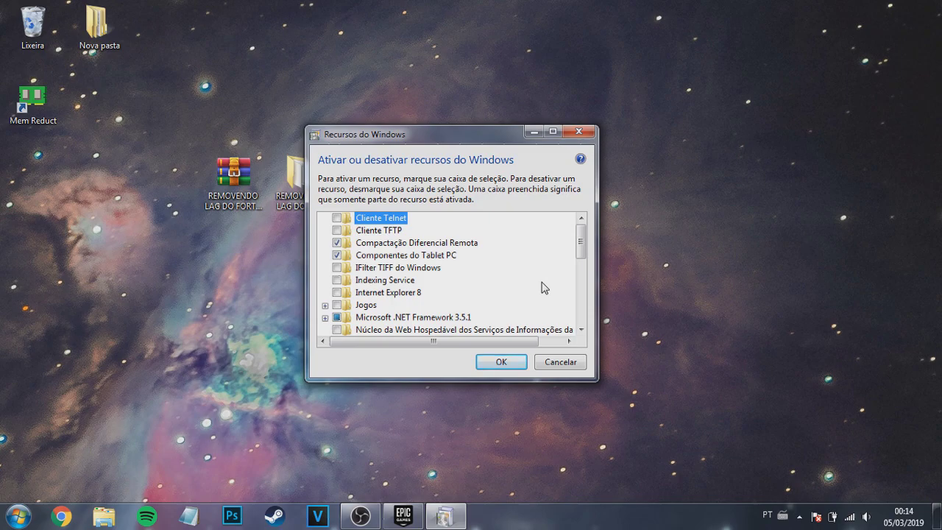
Leave Internet Explorer 8 disabled in the Windows features list, accept the related confirmation, and apply the dialog.
scroll(543, 287, down, 2)
scroll(528, 290, up, 1)
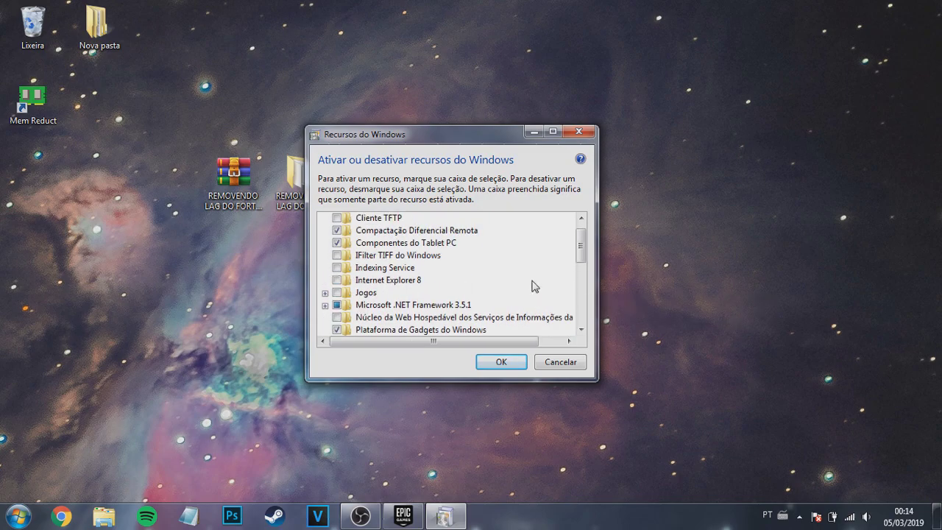
click(336, 280)
click(337, 280)
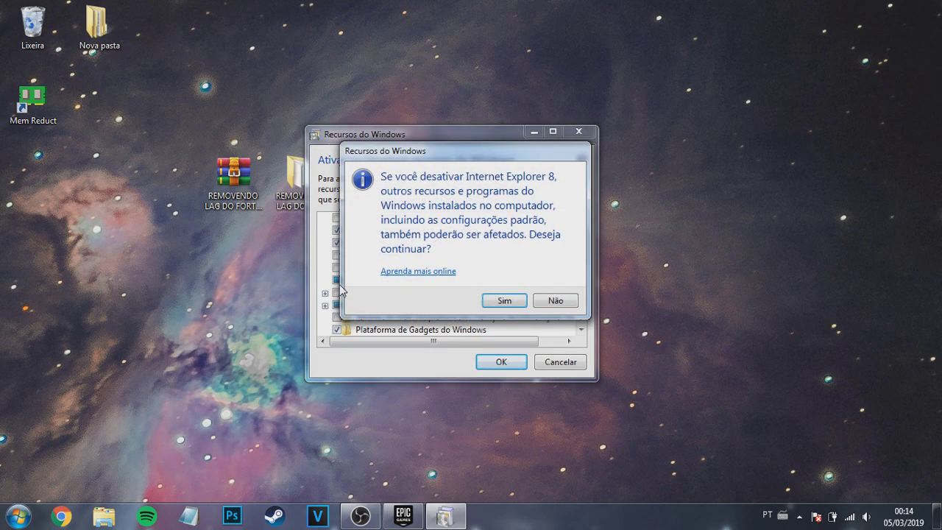
click(504, 301)
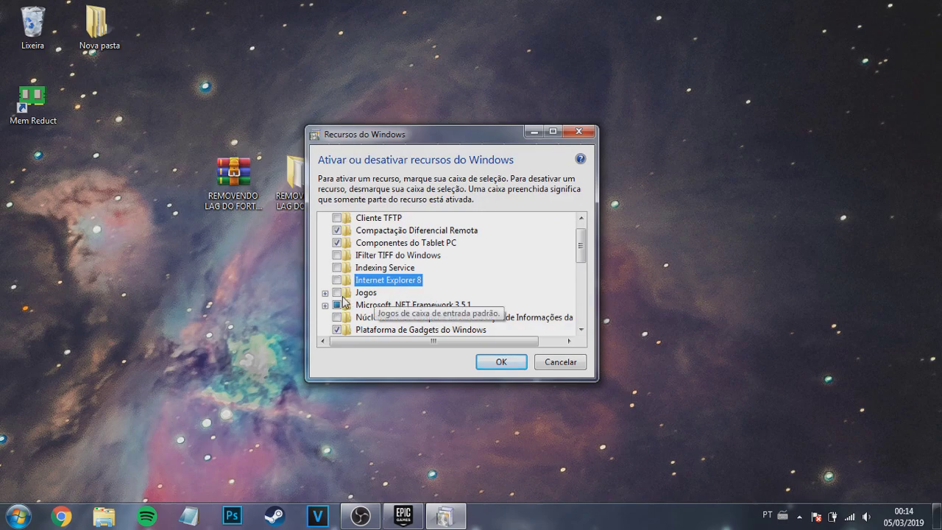
click(500, 364)
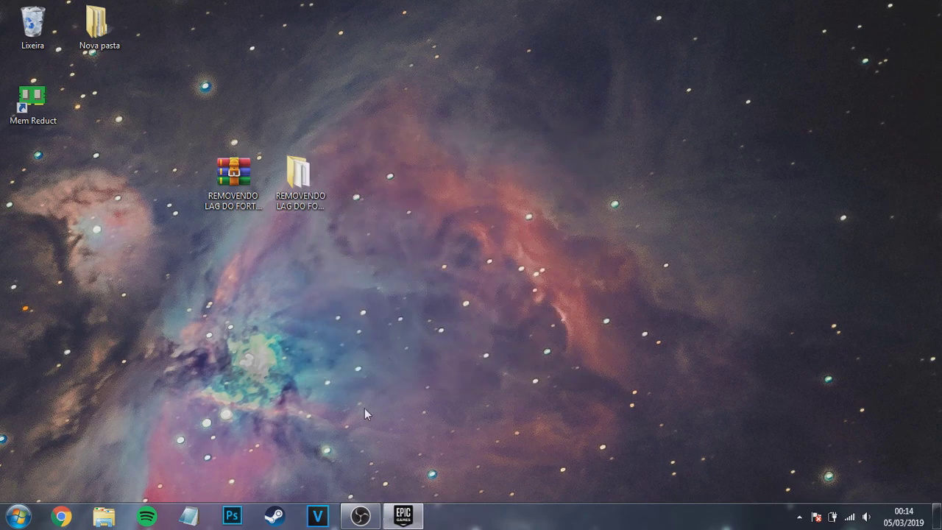
Bring up the Epic Games Launcher, open Mem Reduct over it to examine the memory usage and cleaning option, and close the tool.
click(404, 515)
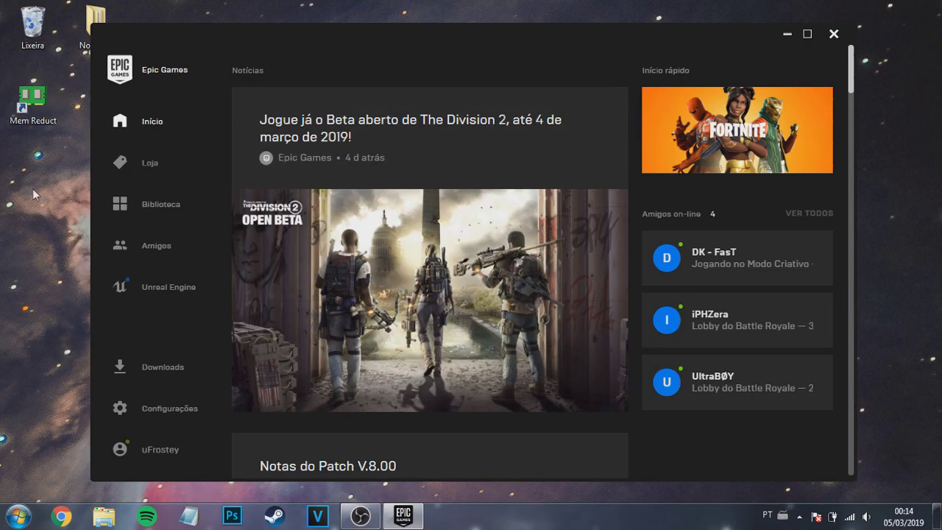
click(27, 98)
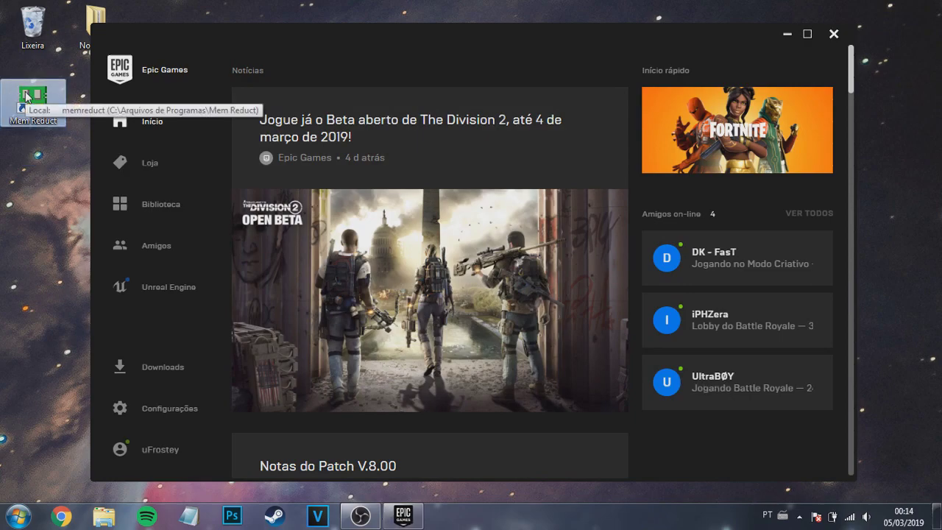
double_click(51, 101)
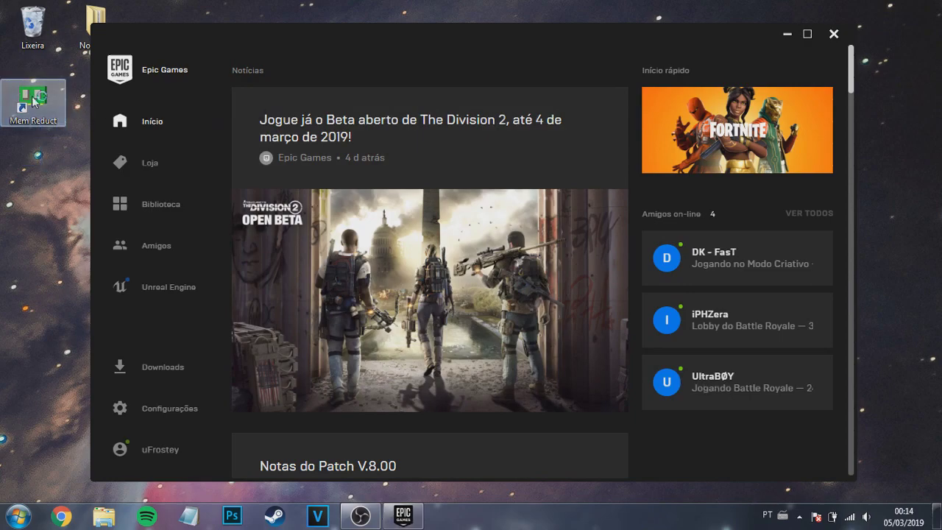
drag(271, 63, 317, 62)
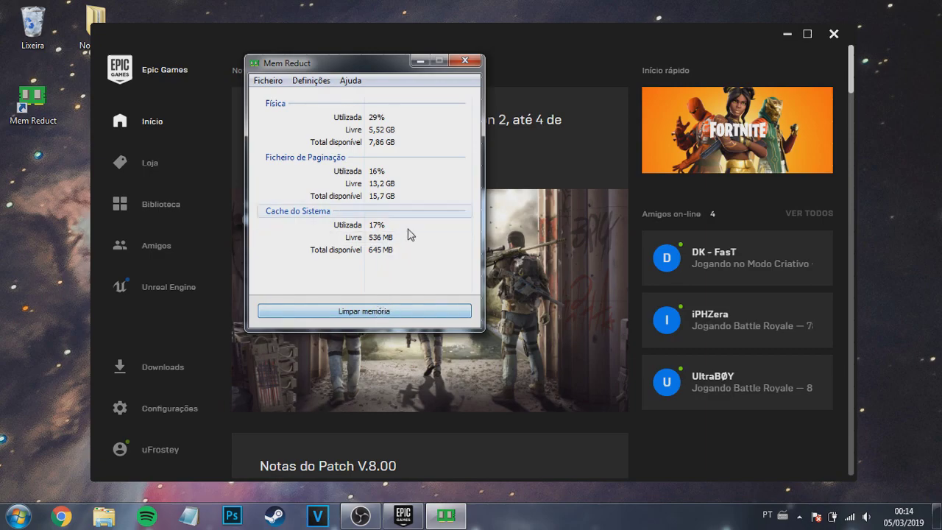
click(452, 63)
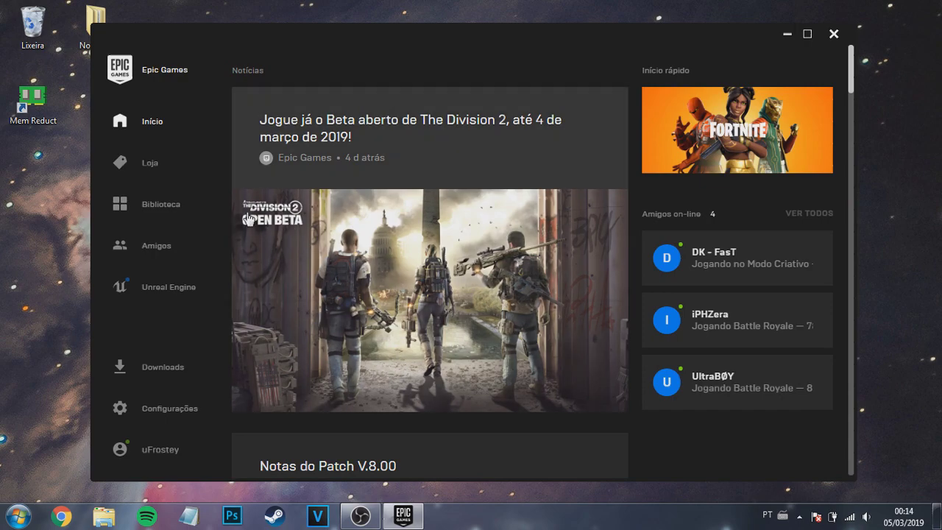
double_click(33, 99)
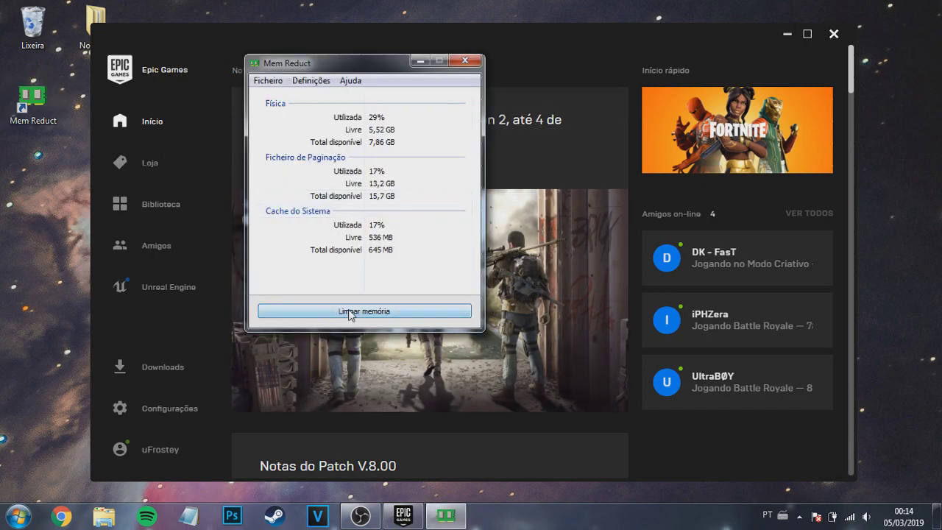
click(465, 60)
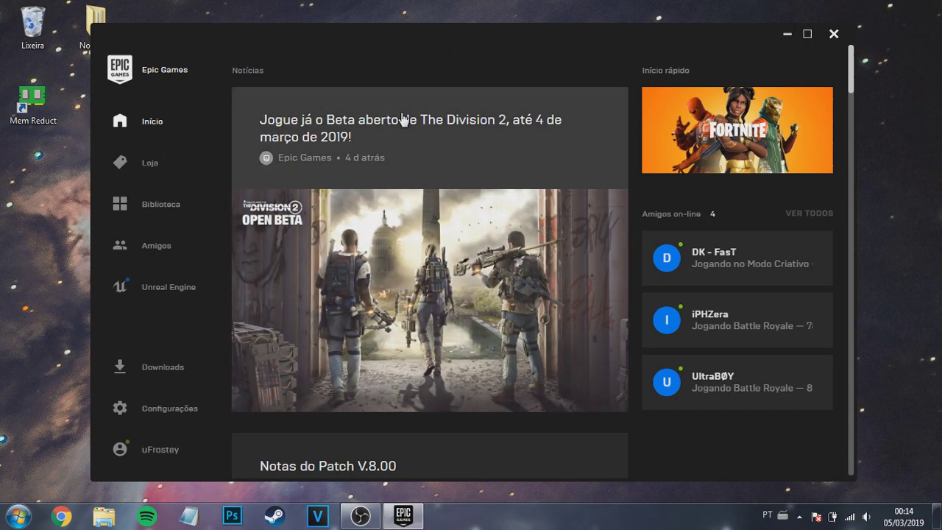